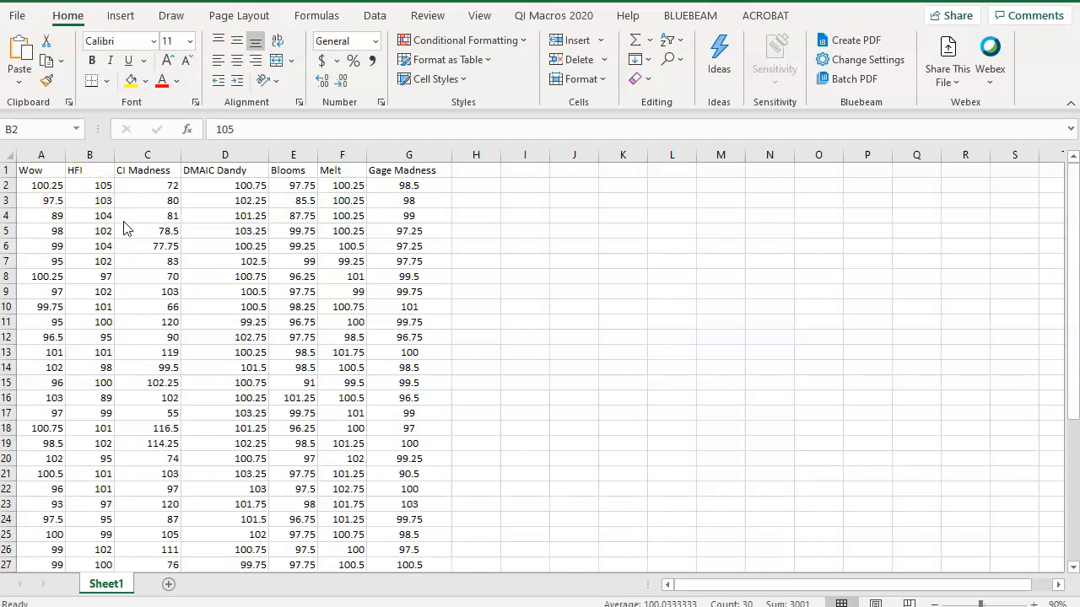
Step: Select the HFI data values in cells B2 to B31
{"action": "left_click", "coordinate": [85, 183]}
{"action": "key", "text": "ctrl+shift+Down"}
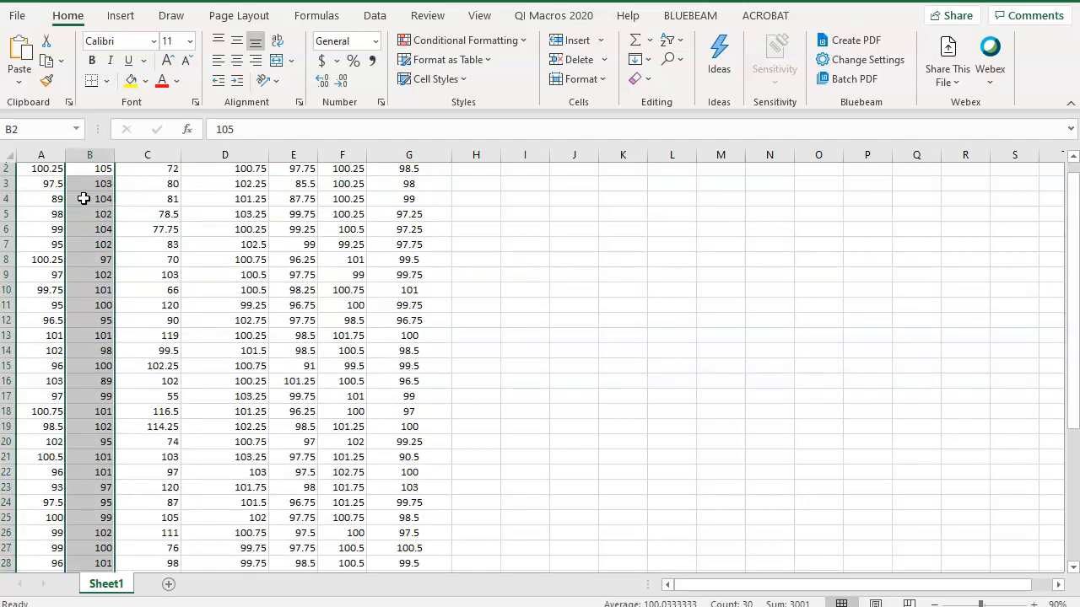
{"action": "scroll", "coordinate": [84, 199], "scroll_direction": "down", "scroll_amount": 3}
{"action": "scroll", "coordinate": [84, 199], "scroll_direction": "up", "scroll_amount": 1}
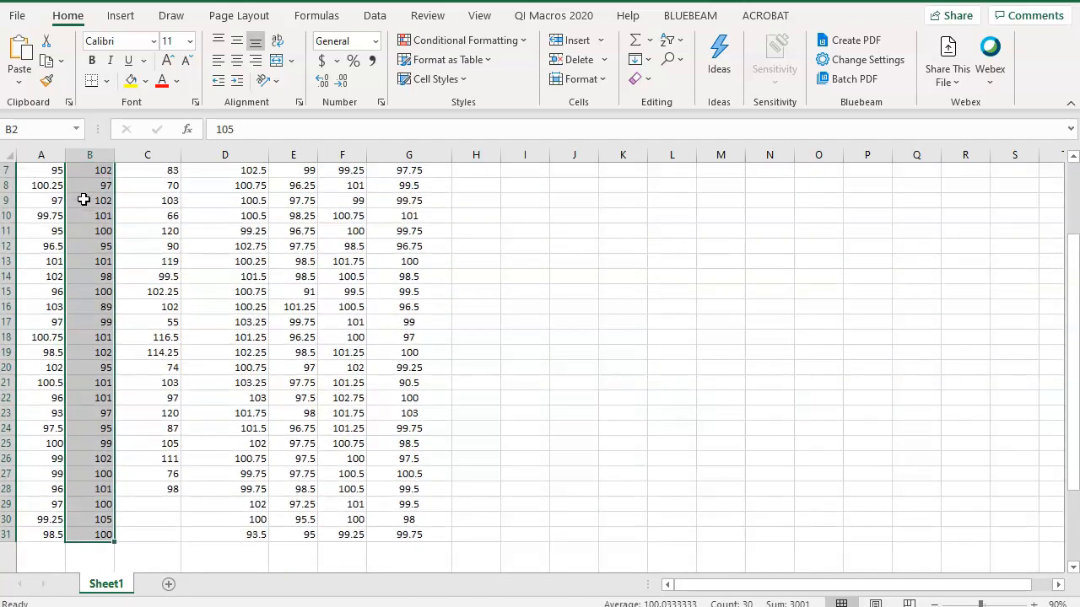
{"action": "scroll", "coordinate": [84, 199], "scroll_direction": "up", "scroll_amount": 2}
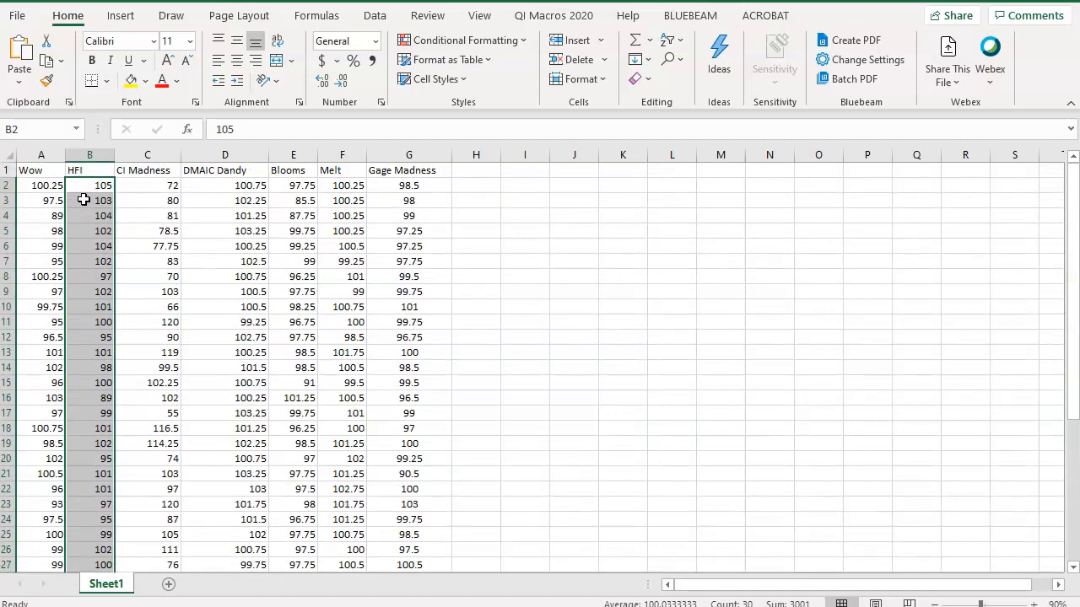
Step: Create a normal Cp Cpk histogram of the HFI data with subgroup size 1, USL 105, LSL 95 and 5 bars
{"action": "left_click", "coordinate": [552, 17]}
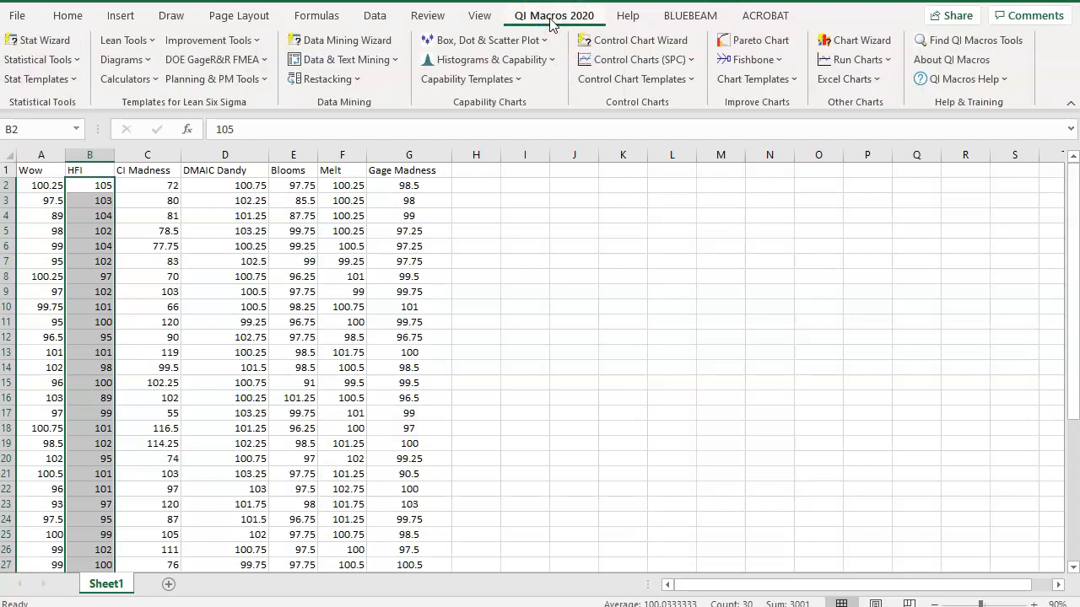
{"action": "left_click", "coordinate": [491, 59]}
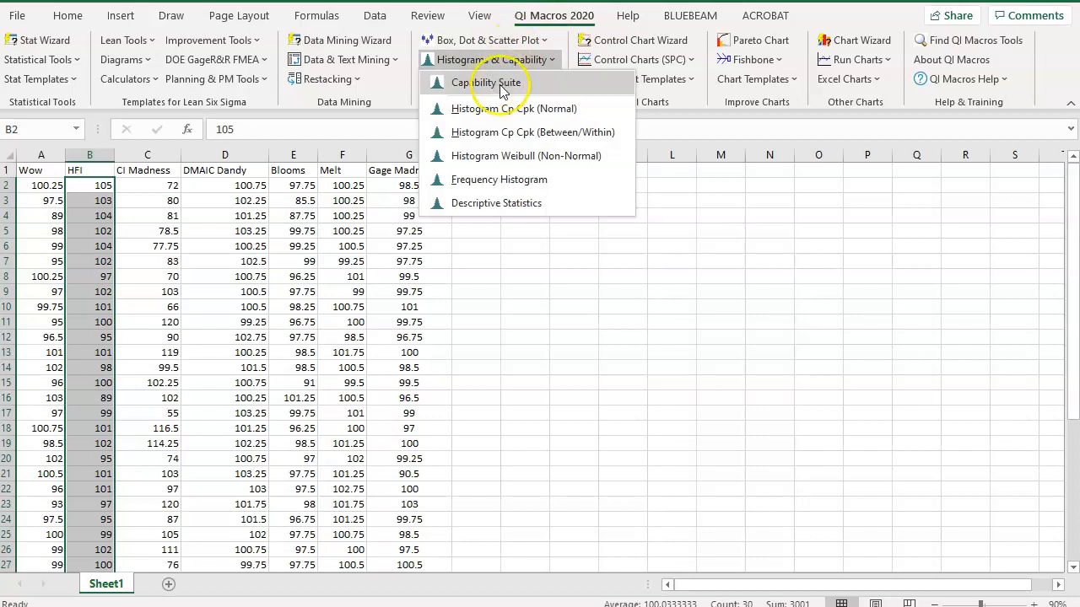
{"action": "left_click", "coordinate": [506, 114]}
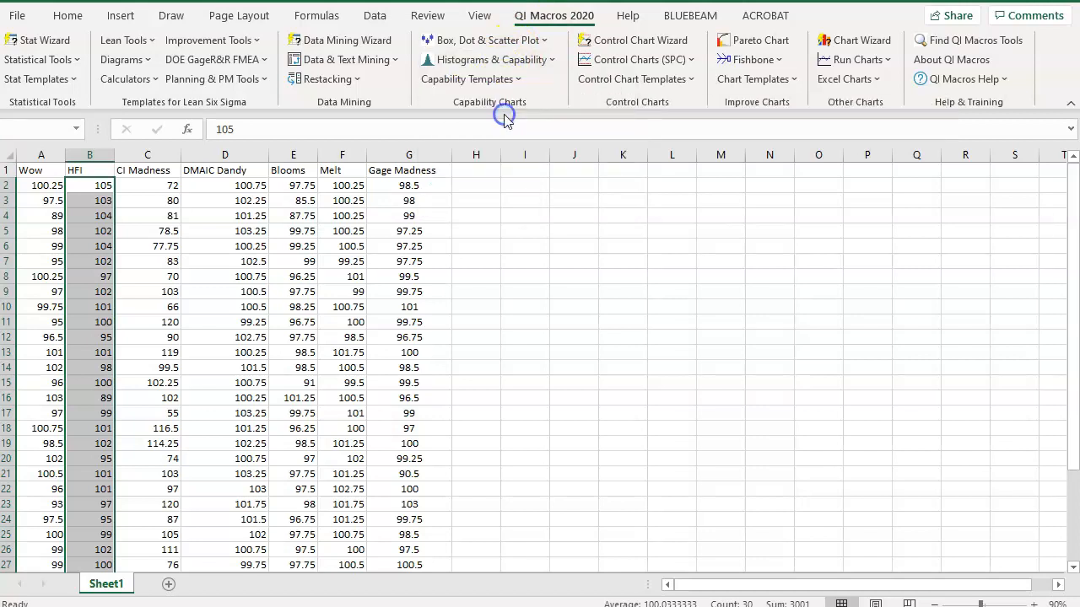
{"action": "left_click", "coordinate": [630, 369]}
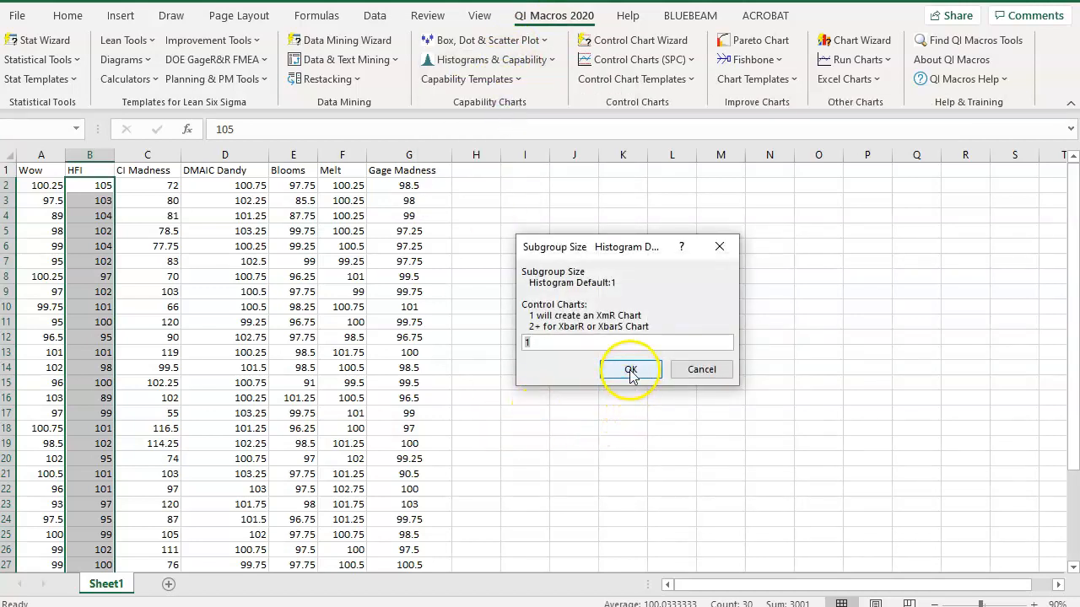
{"action": "type", "text": "105"}
{"action": "key", "text": "Return"}
{"action": "type", "text": "95"}
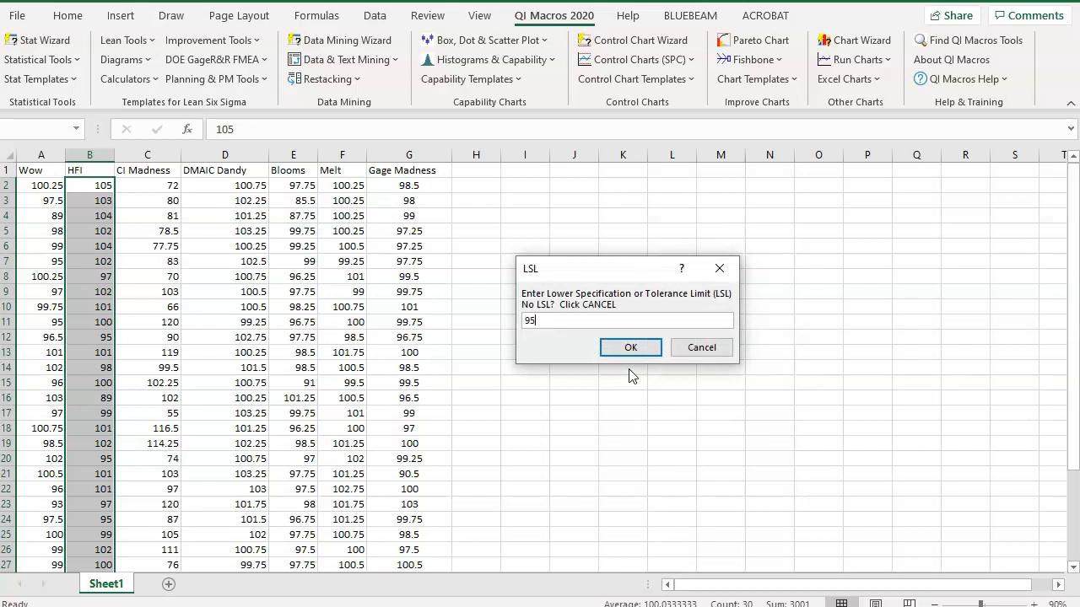
{"action": "left_click", "coordinate": [633, 348]}
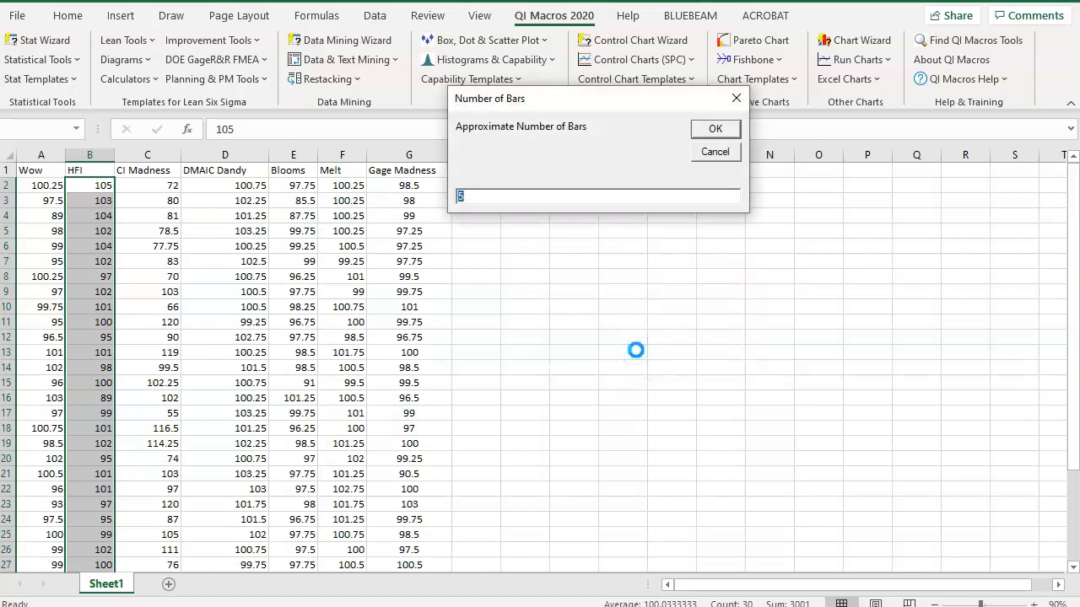
{"action": "left_click", "coordinate": [716, 131]}
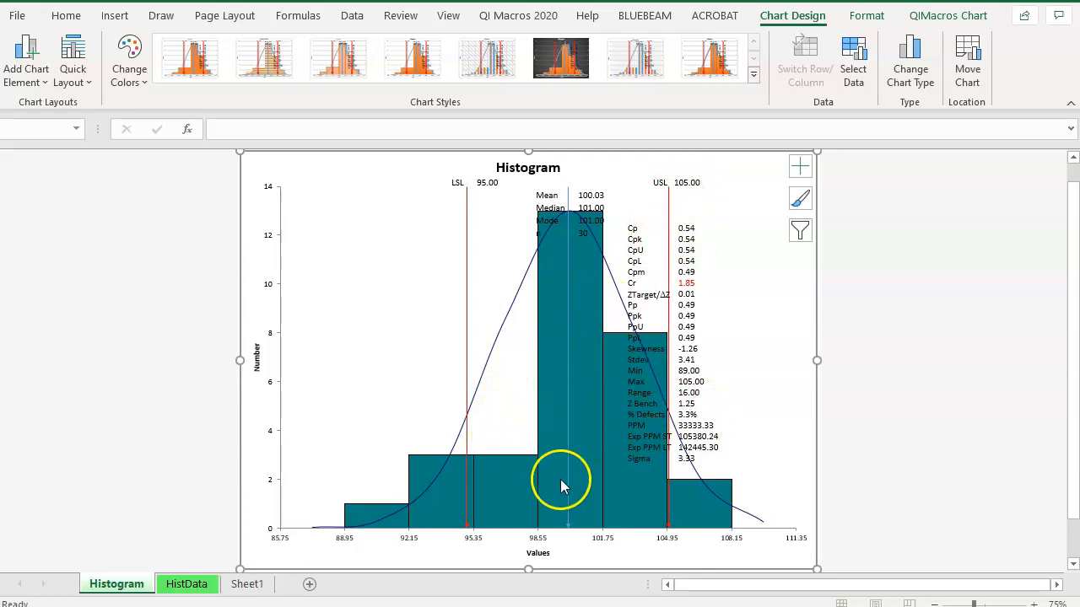
Step: Examine the HFI histogram's bars, curve and specification limits together with its mean, Cp, Cpk and other capability statistics
{"action": "mouse_move", "coordinate": [588, 448]}
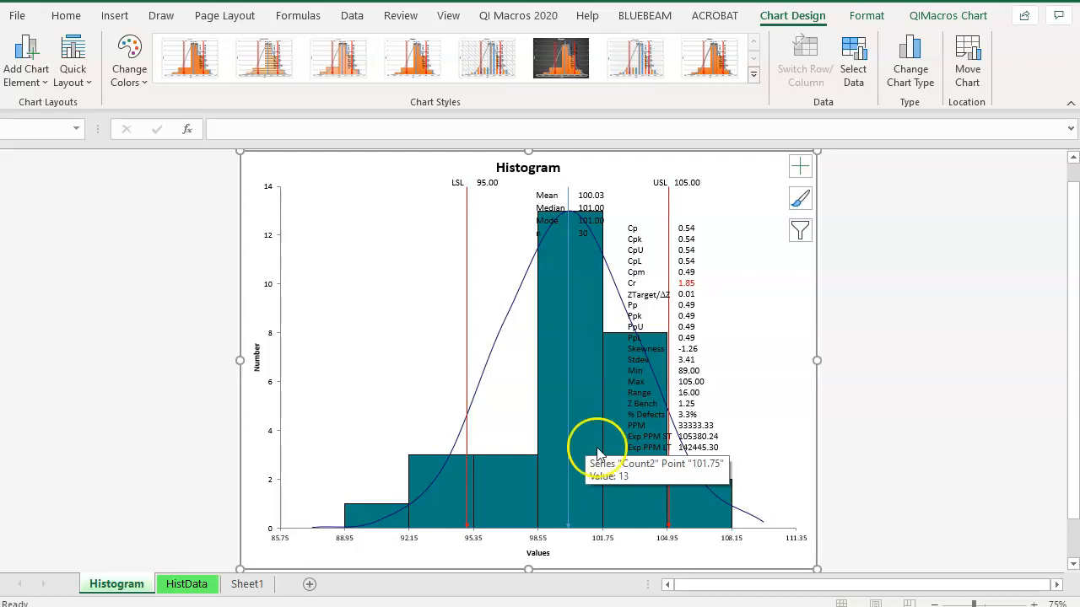
{"action": "left_click", "coordinate": [1034, 604]}
{"action": "left_click", "coordinate": [1034, 604]}
{"action": "left_click", "coordinate": [1034, 604]}
{"action": "left_click", "coordinate": [1034, 604]}
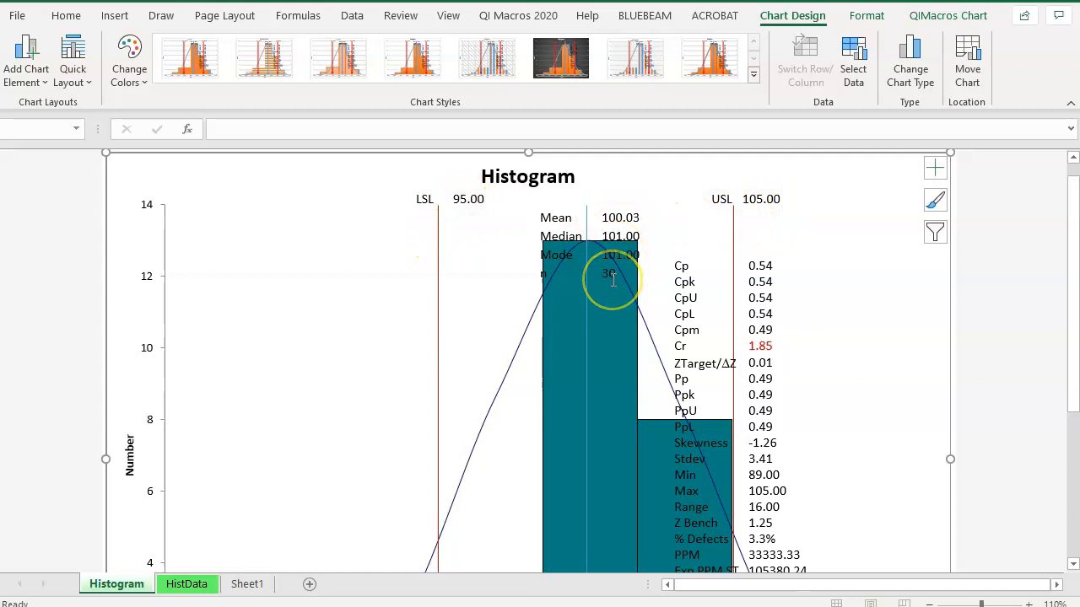
{"action": "scroll", "coordinate": [612, 278], "scroll_direction": "down", "scroll_amount": 3}
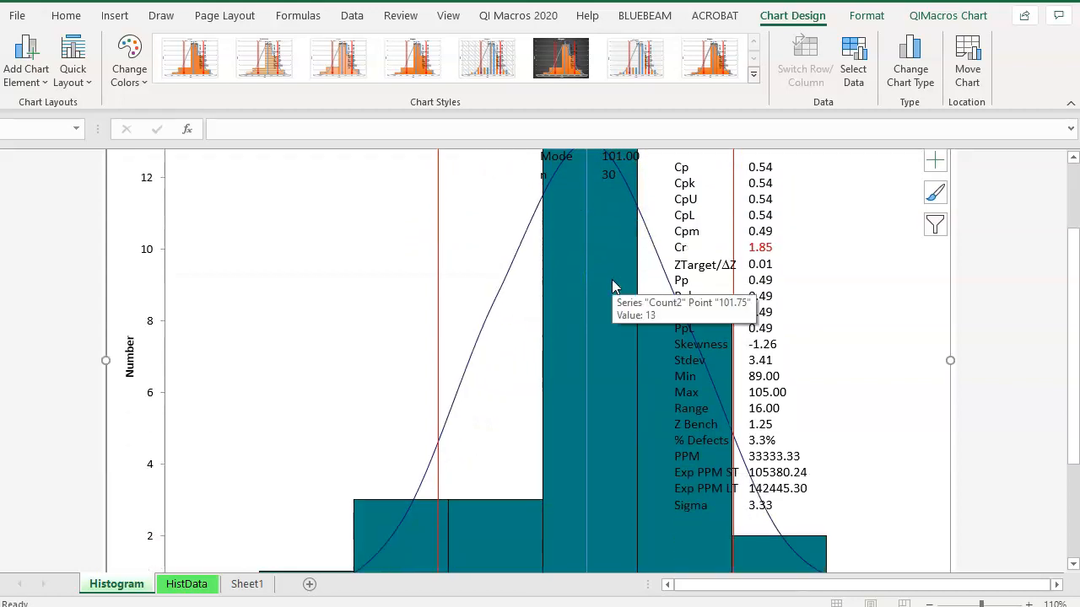
{"action": "scroll", "coordinate": [612, 287], "scroll_direction": "up", "scroll_amount": 1}
{"action": "scroll", "coordinate": [613, 287], "scroll_direction": "up", "scroll_amount": 1}
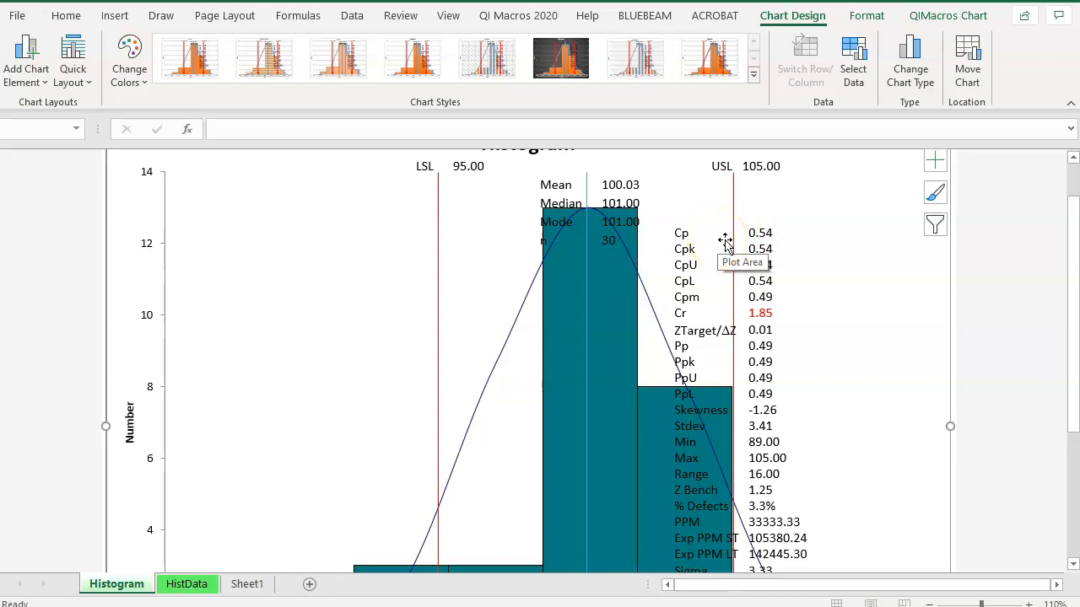
{"action": "scroll", "coordinate": [717, 239], "scroll_direction": "down", "scroll_amount": 3}
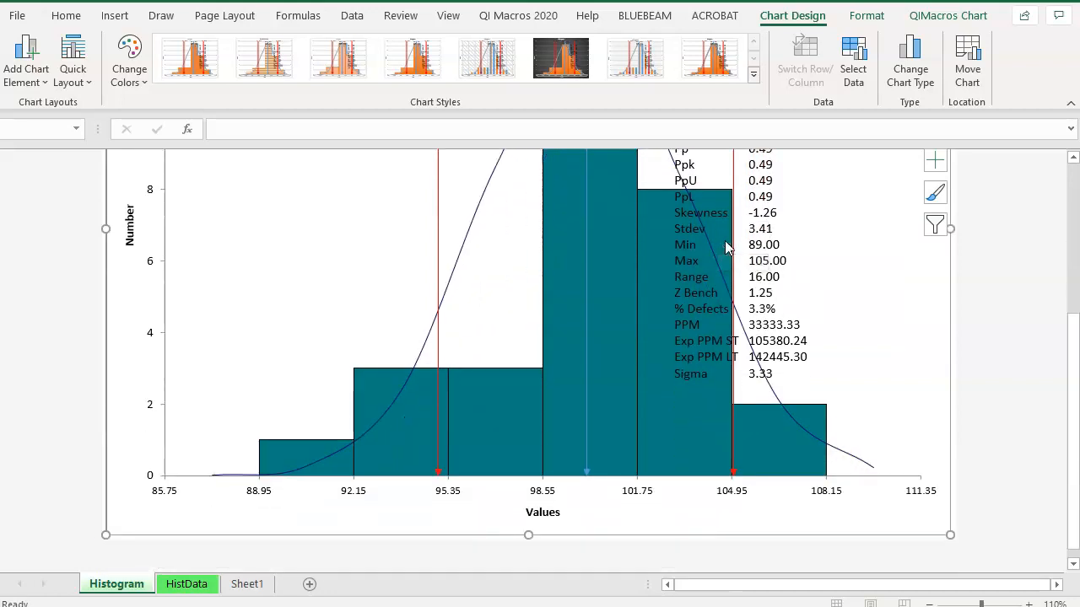
{"action": "scroll", "coordinate": [725, 243], "scroll_direction": "up", "scroll_amount": 3}
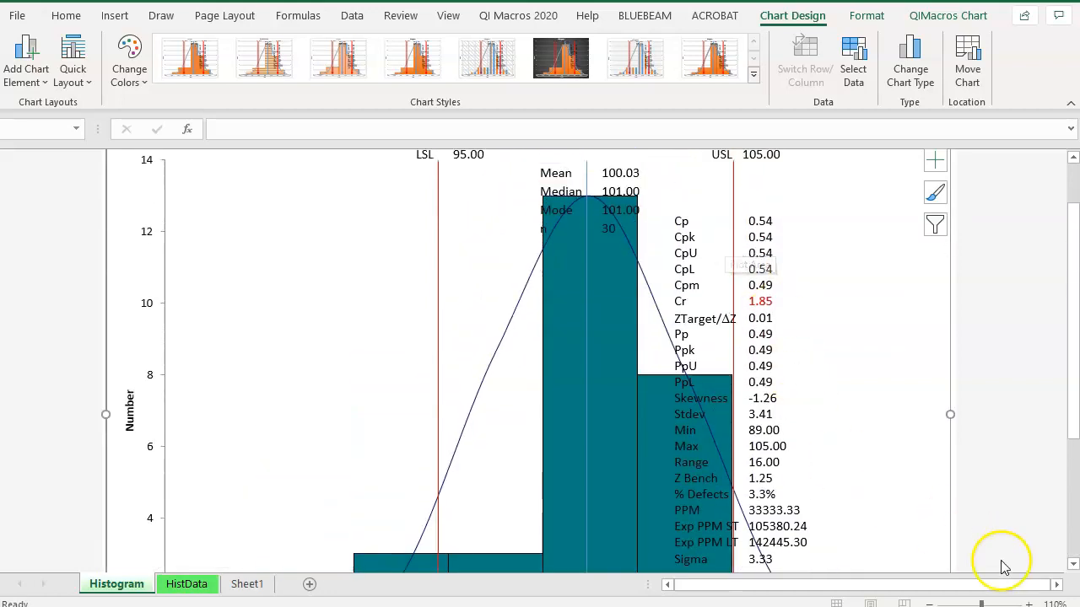
{"action": "left_click", "coordinate": [930, 604]}
{"action": "left_click", "coordinate": [930, 604]}
{"action": "left_click", "coordinate": [930, 604]}
{"action": "left_click", "coordinate": [930, 604]}
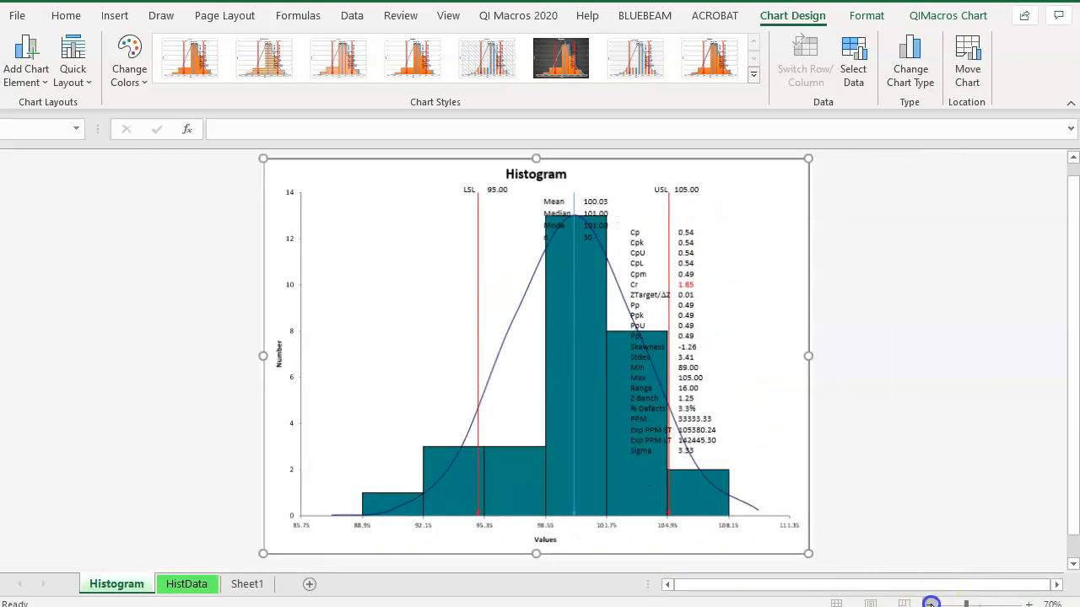
{"action": "left_click", "coordinate": [930, 604]}
{"action": "mouse_move", "coordinate": [728, 525]}
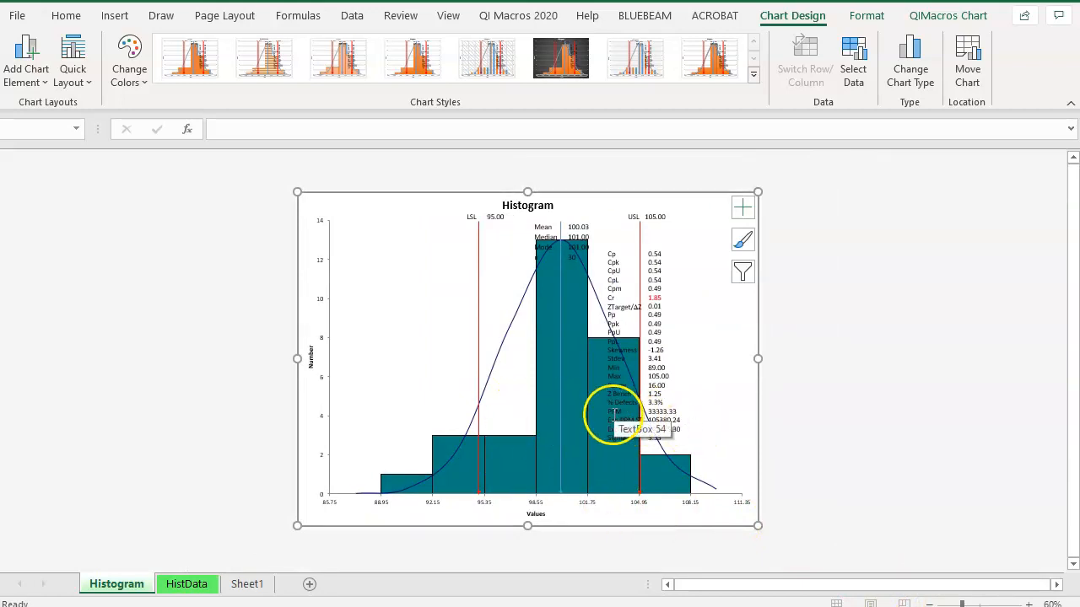
{"action": "mouse_move", "coordinate": [581, 422]}
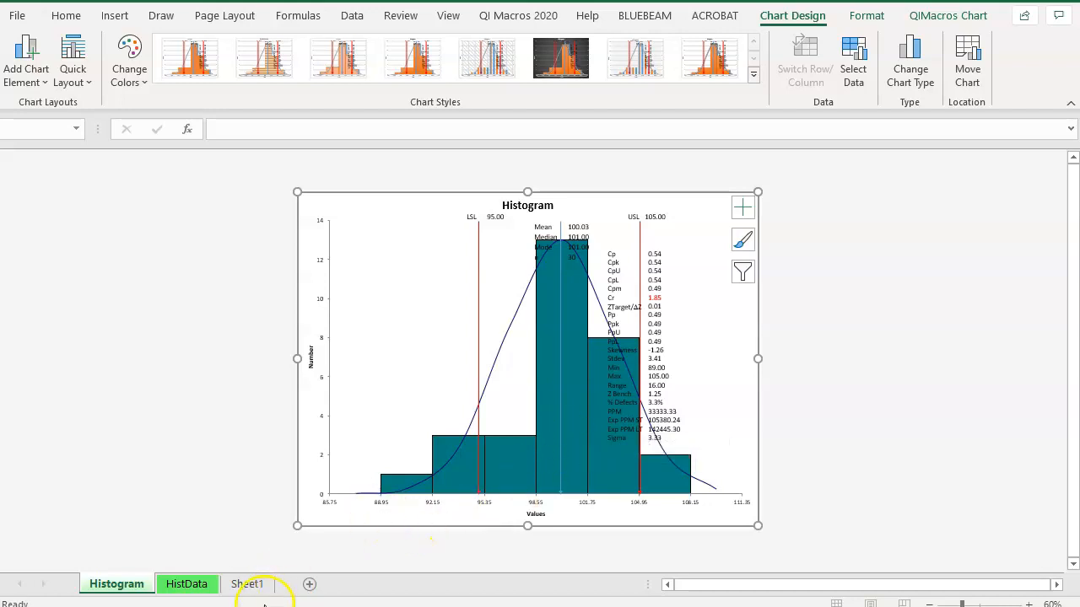
Step: Select the Melt data values in cells F2 to F31 on Sheet1
{"action": "left_click", "coordinate": [245, 588]}
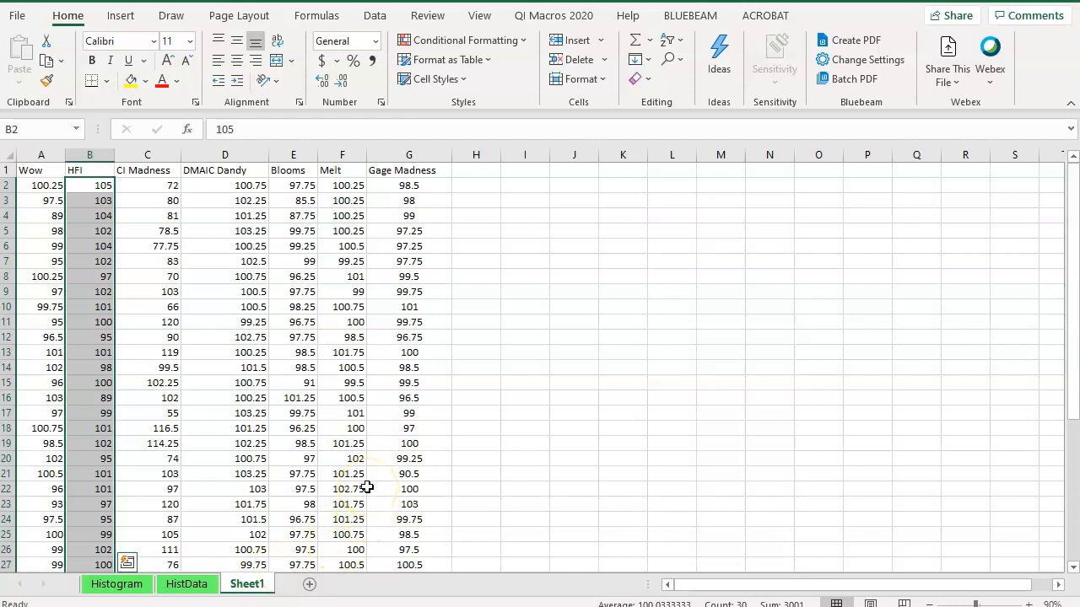
{"action": "left_click", "coordinate": [347, 189]}
{"action": "left_click_drag", "start_coordinate": [345, 186], "coordinate": [352, 469]}
Step: Create a normal Cp Cpk histogram of the Melt data with subgroup size 1, USL 105, LSL 95 and 5 bars
{"action": "left_click", "coordinate": [561, 15]}
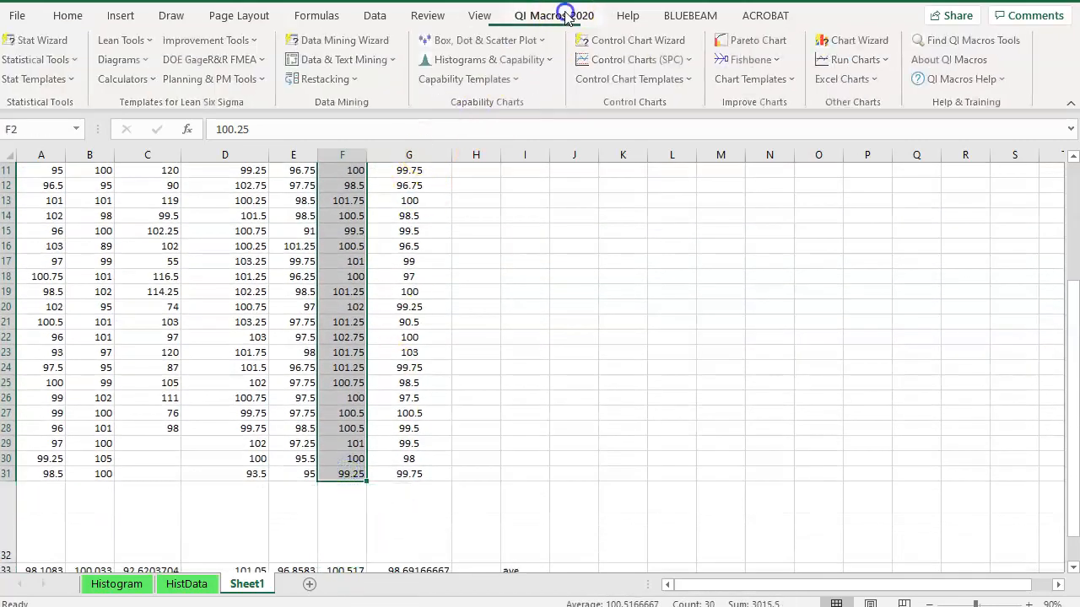
{"action": "left_click", "coordinate": [478, 61]}
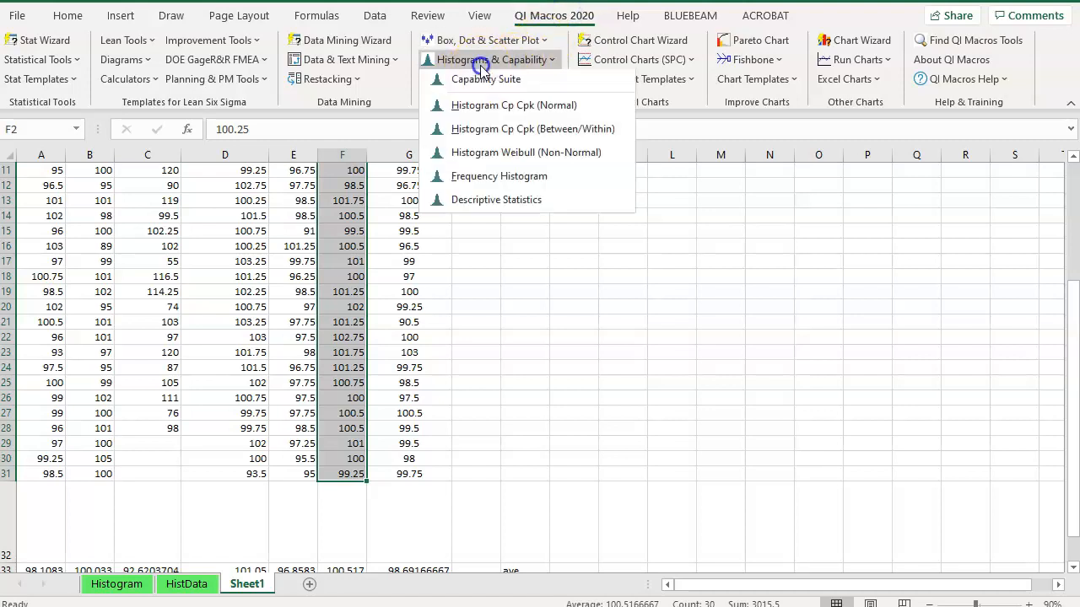
{"action": "left_click", "coordinate": [491, 102]}
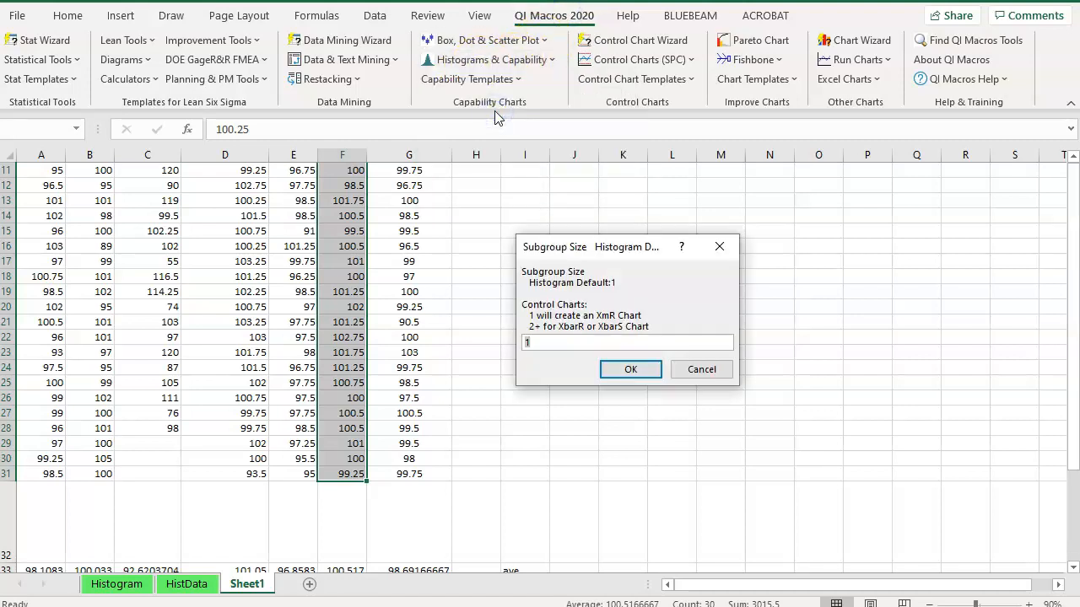
{"action": "left_click", "coordinate": [642, 366]}
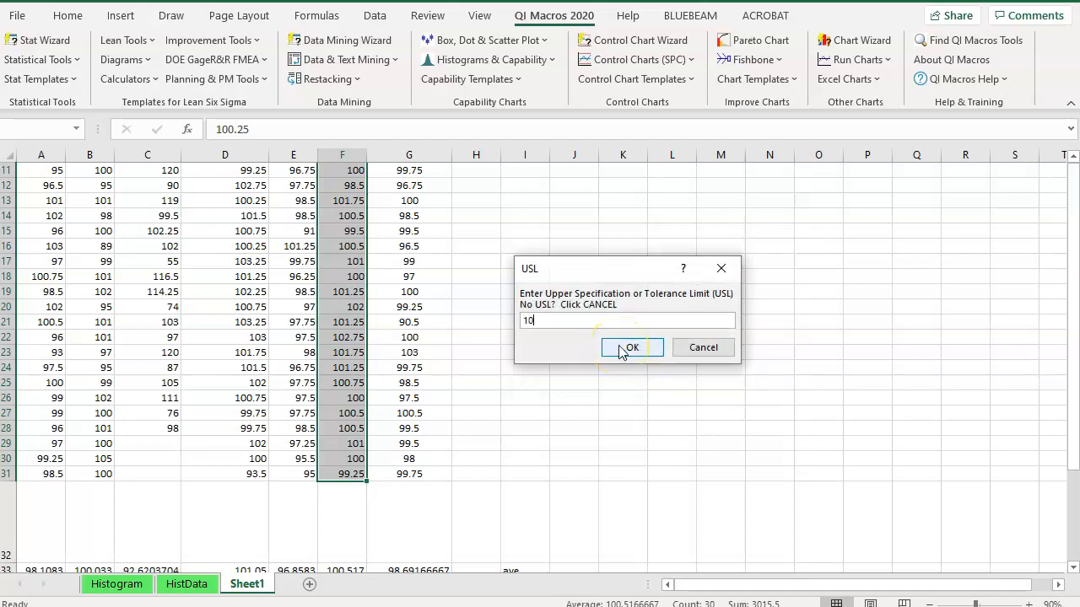
{"action": "left_click", "coordinate": [631, 348]}
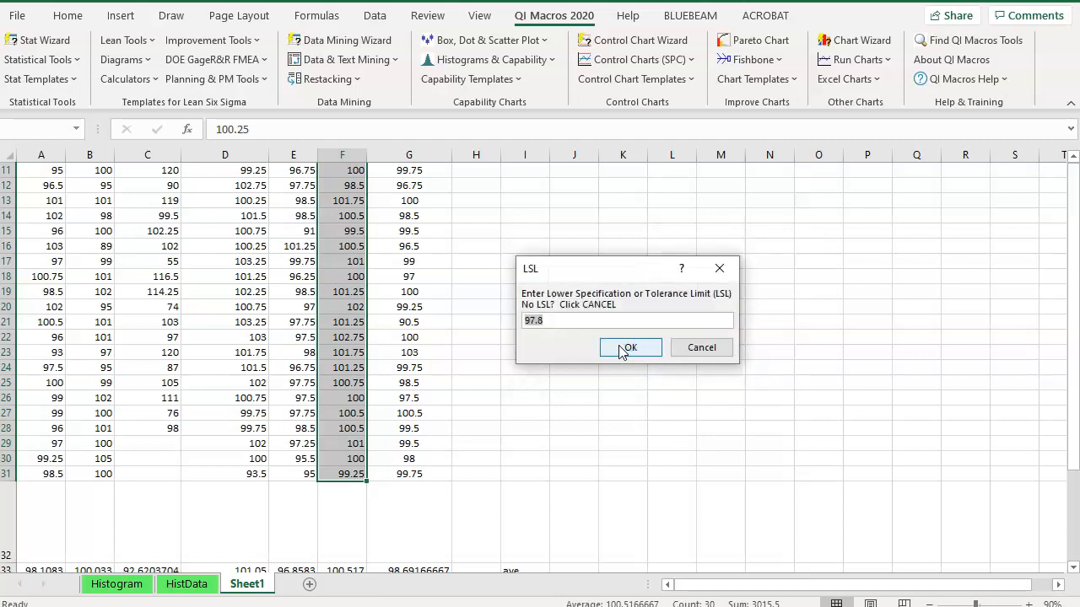
{"action": "type", "text": "95"}
{"action": "left_click", "coordinate": [622, 349]}
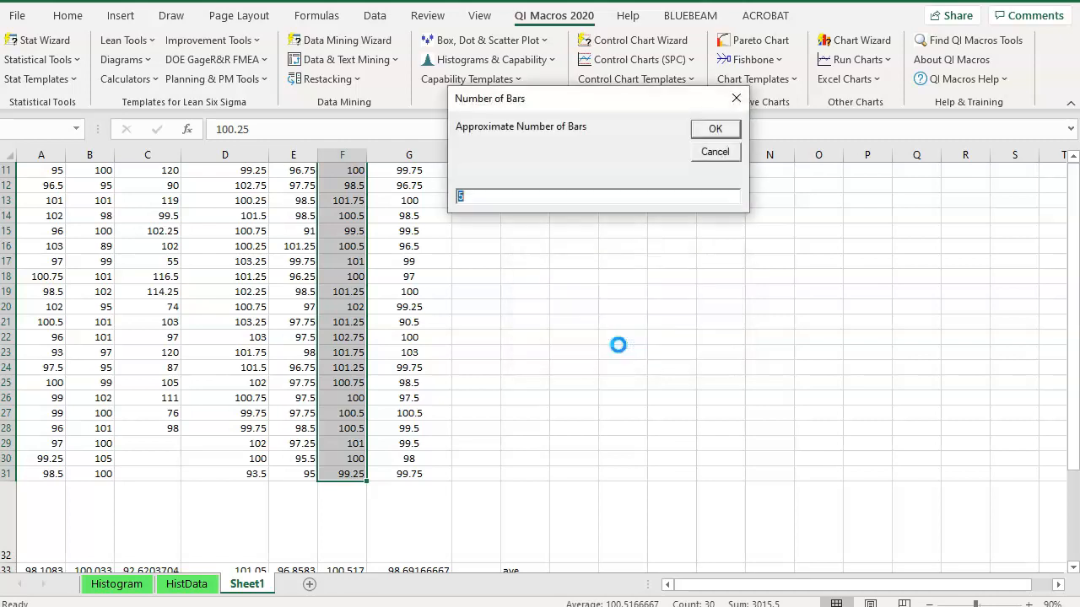
{"action": "left_click", "coordinate": [716, 128]}
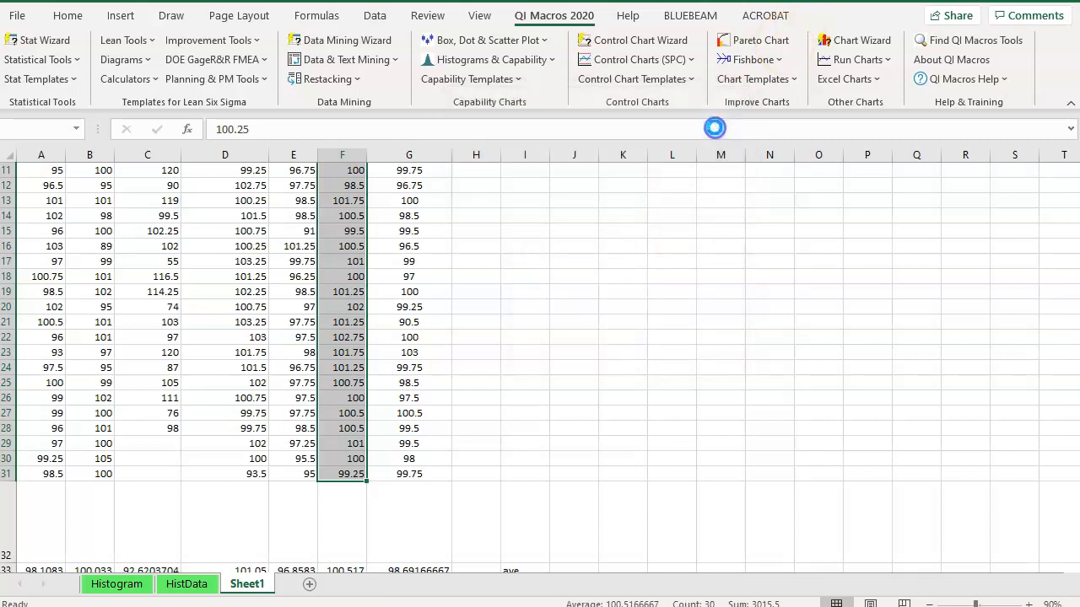
{"action": "left_click", "coordinate": [593, 312]}
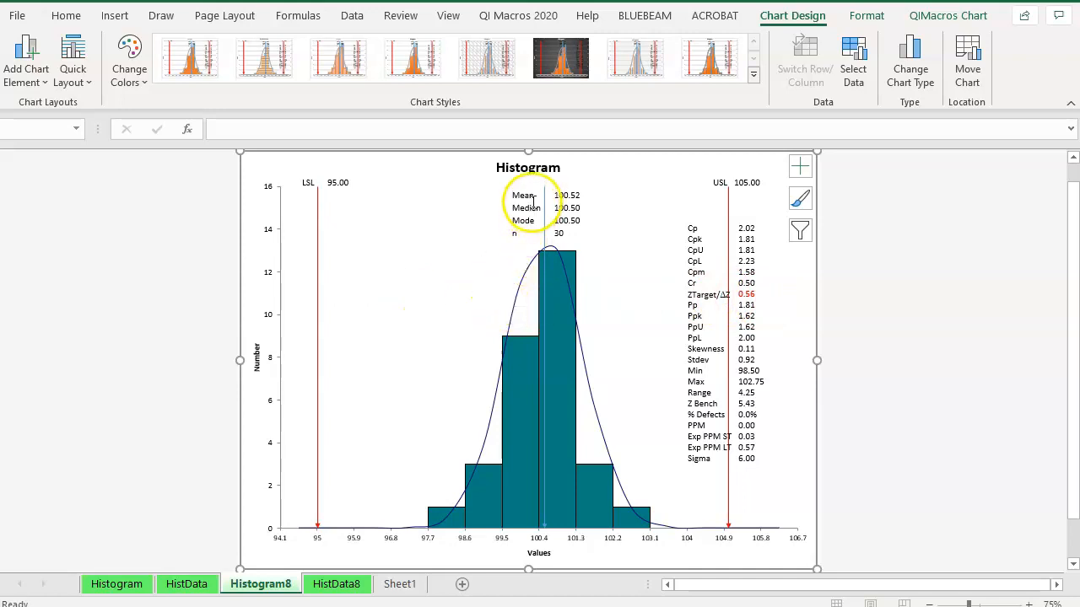
Step: Examine the Melt histogram's spread against its specification limits, along with its mean, Cp, Cpk and other capability statistics
{"action": "left_click", "coordinate": [1029, 604]}
{"action": "left_click", "coordinate": [1029, 604]}
{"action": "left_click", "coordinate": [1029, 604]}
{"action": "left_click", "coordinate": [1030, 604]}
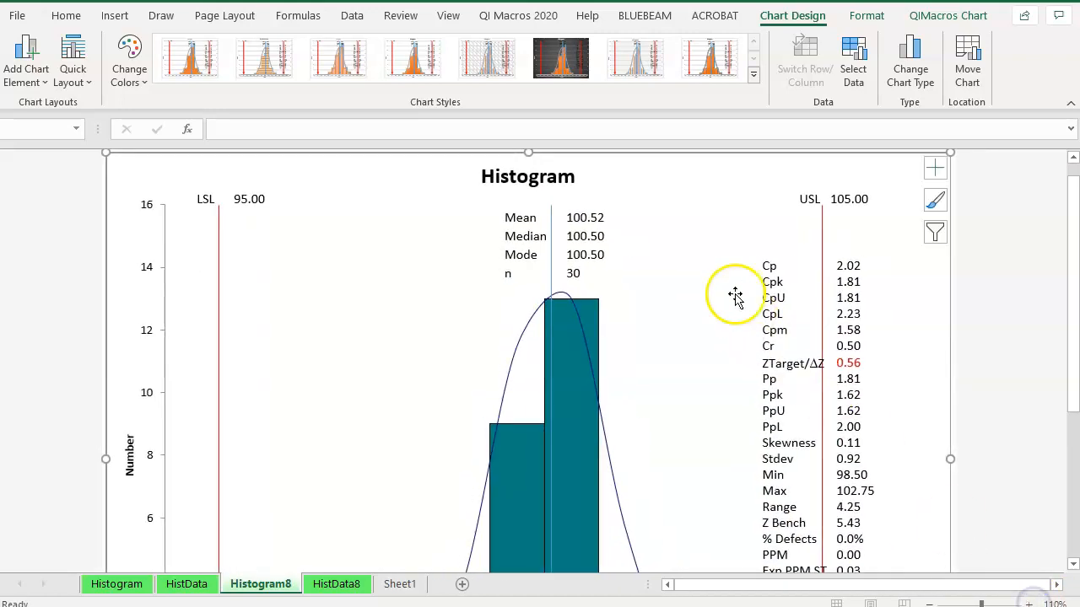
{"action": "scroll", "coordinate": [647, 314], "scroll_direction": "down", "scroll_amount": 3}
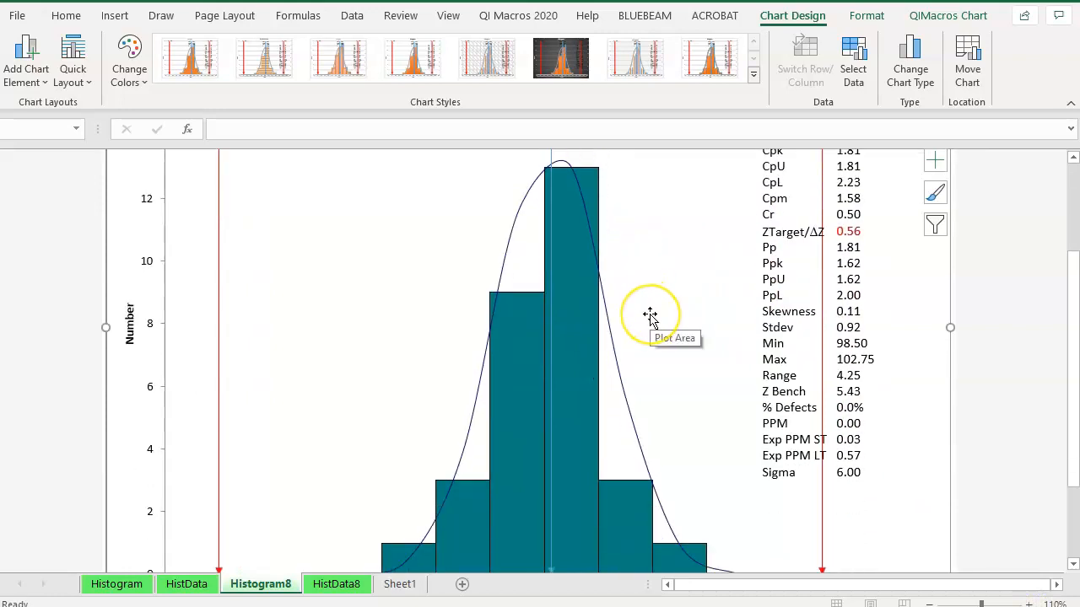
{"action": "scroll", "coordinate": [650, 316], "scroll_direction": "down", "scroll_amount": 1}
{"action": "scroll", "coordinate": [650, 317], "scroll_direction": "up", "scroll_amount": 1}
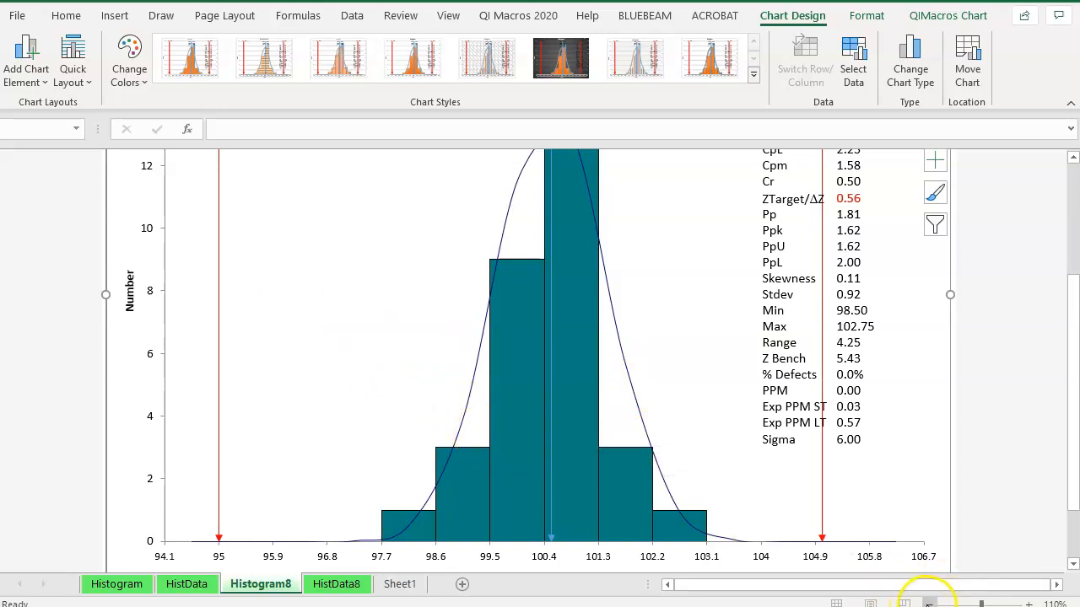
{"action": "left_click", "coordinate": [929, 604]}
{"action": "left_click", "coordinate": [929, 604]}
{"action": "left_click", "coordinate": [929, 604]}
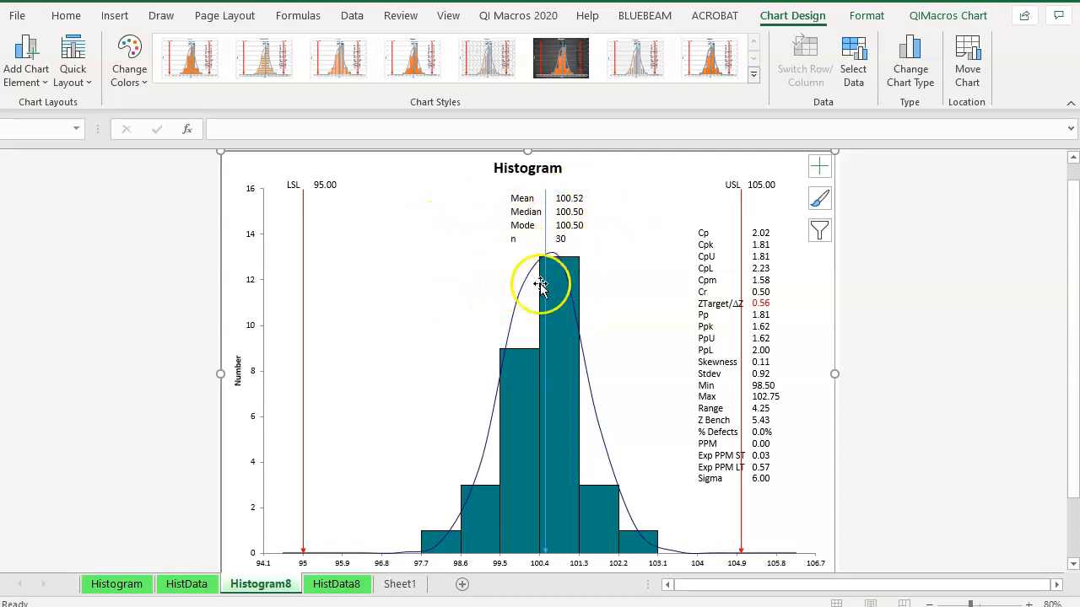
{"action": "mouse_move", "coordinate": [547, 310]}
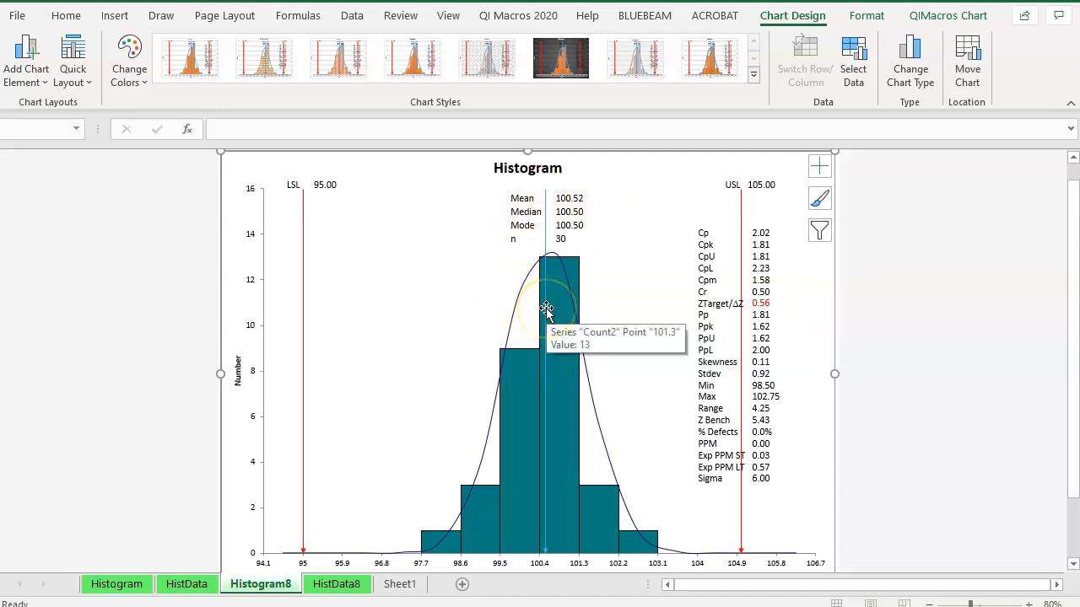
{"action": "left_click", "coordinate": [540, 361]}
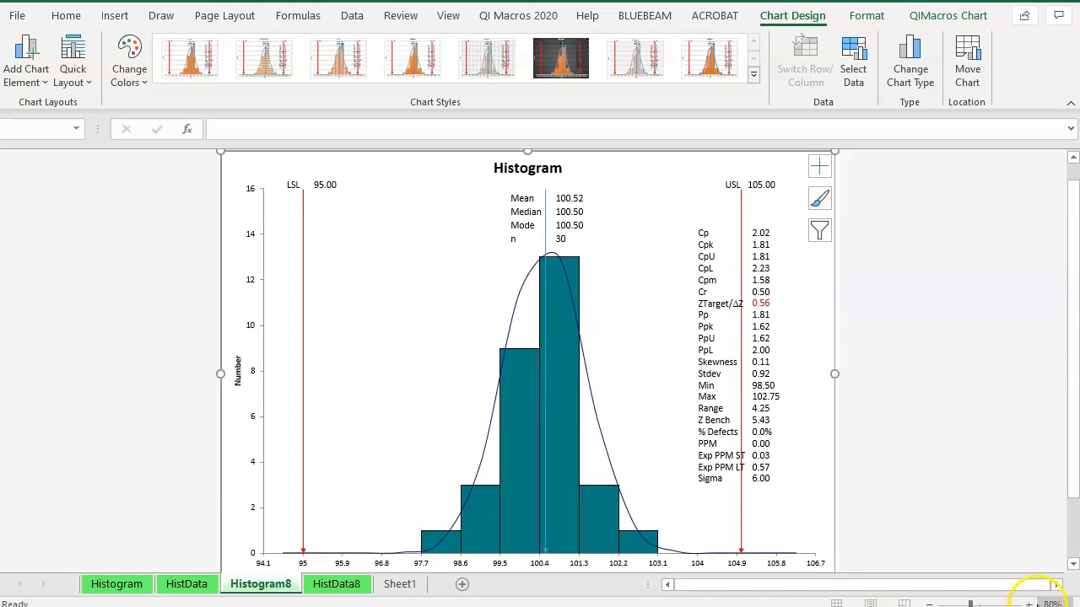
{"action": "left_click", "coordinate": [1029, 604]}
{"action": "left_click", "coordinate": [1029, 604]}
{"action": "left_click", "coordinate": [1029, 605]}
{"action": "left_click", "coordinate": [1029, 604]}
{"action": "left_click", "coordinate": [1028, 604]}
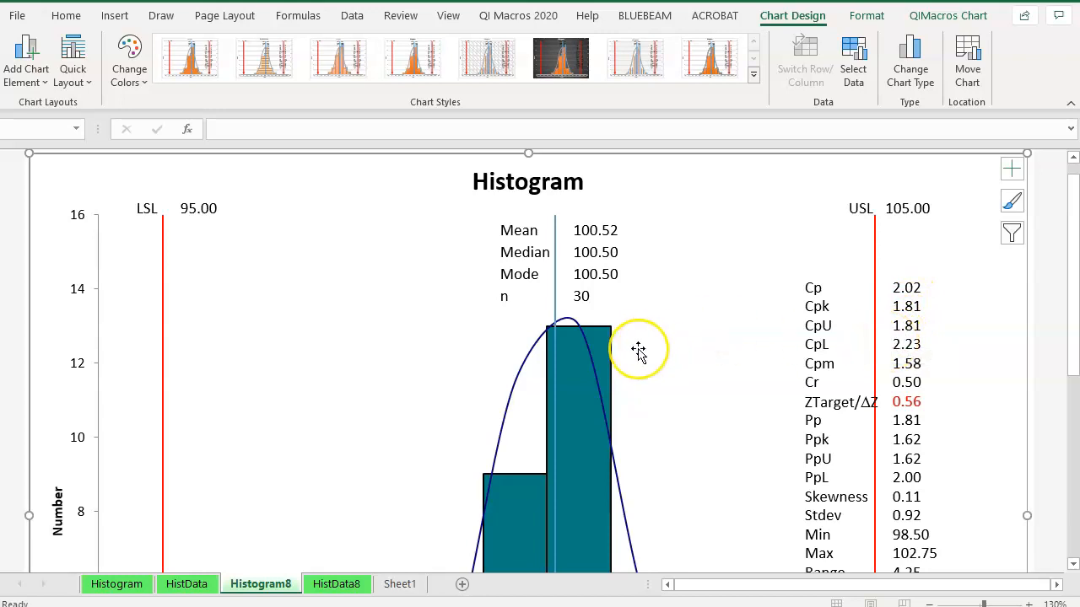
Step: Review the Melt histogram's Cp, Cpk, CpU and CpL figures, its tails, and the defect, PPM and Sigma statistics
{"action": "scroll", "coordinate": [639, 351], "scroll_direction": "down", "scroll_amount": 1}
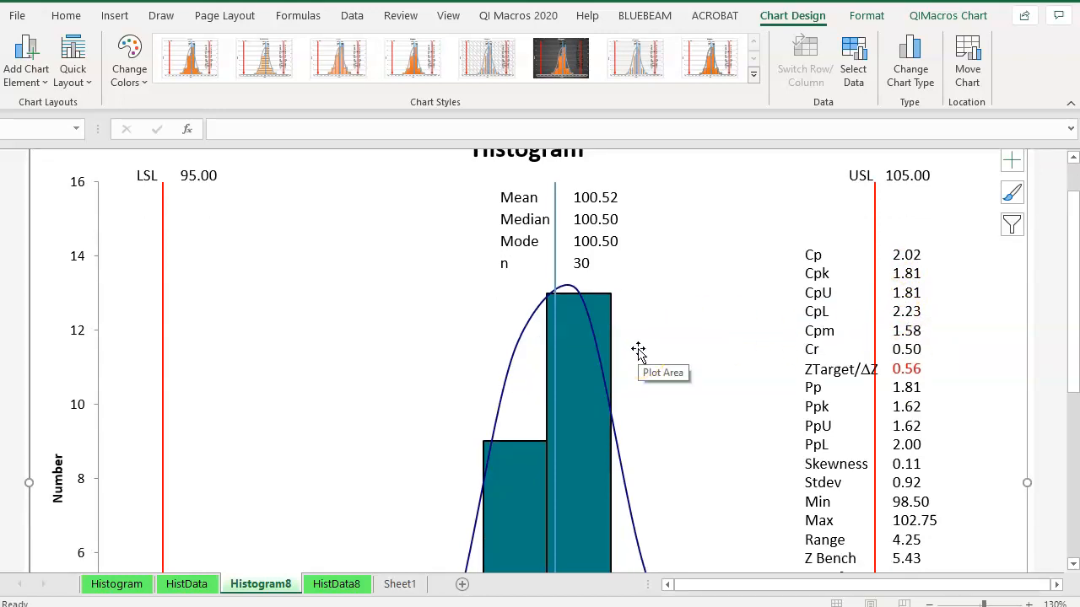
{"action": "scroll", "coordinate": [638, 351], "scroll_direction": "up", "scroll_amount": 1}
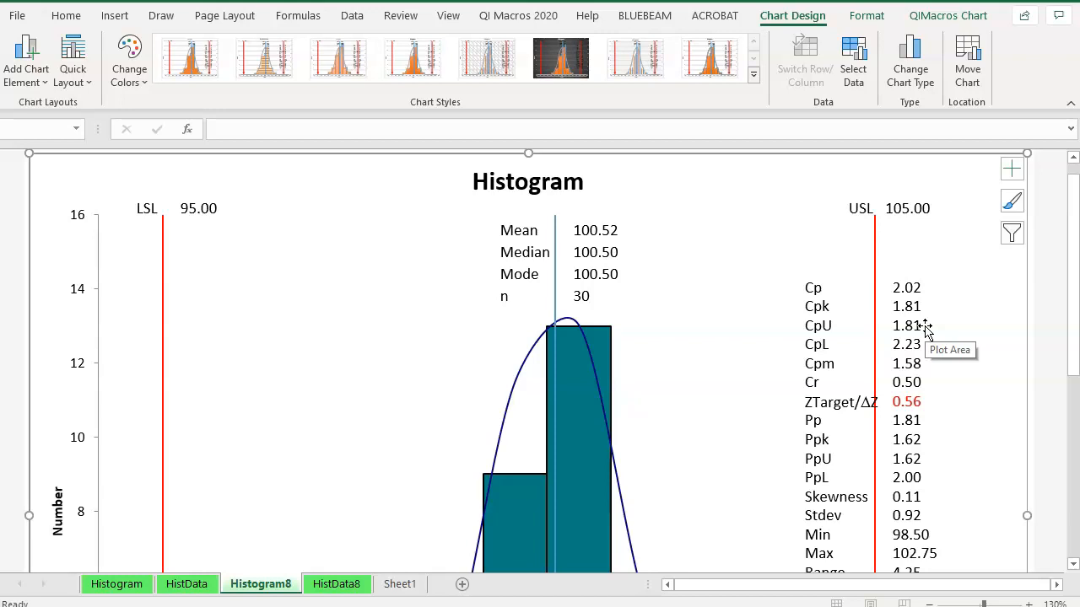
{"action": "scroll", "coordinate": [925, 329], "scroll_direction": "down", "scroll_amount": 5}
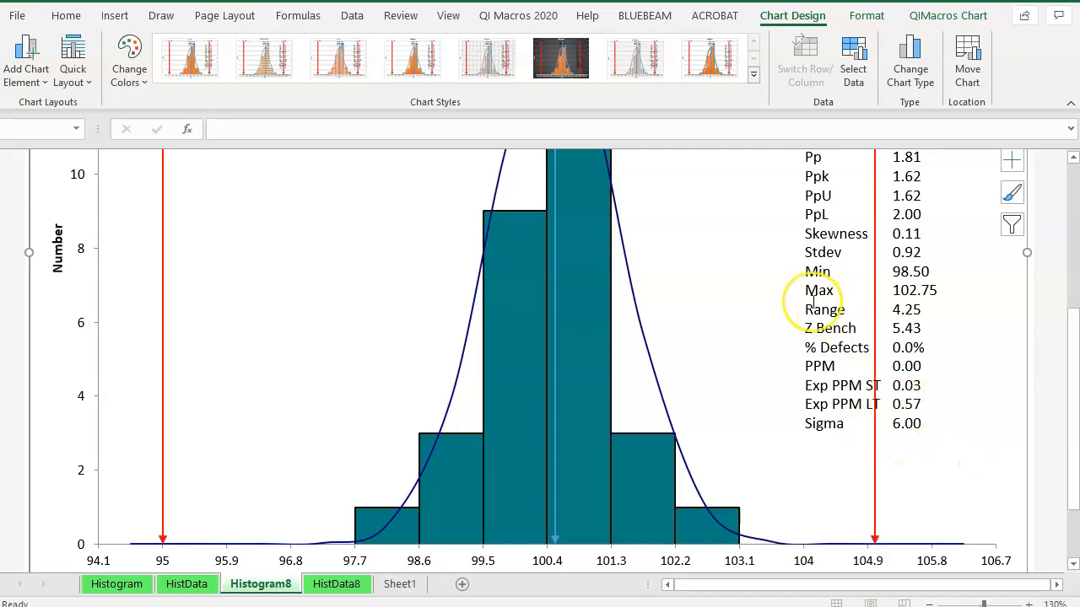
Step: Select the Blooms data values in cells E2 to E31 on Sheet1
{"action": "left_click", "coordinate": [396, 585]}
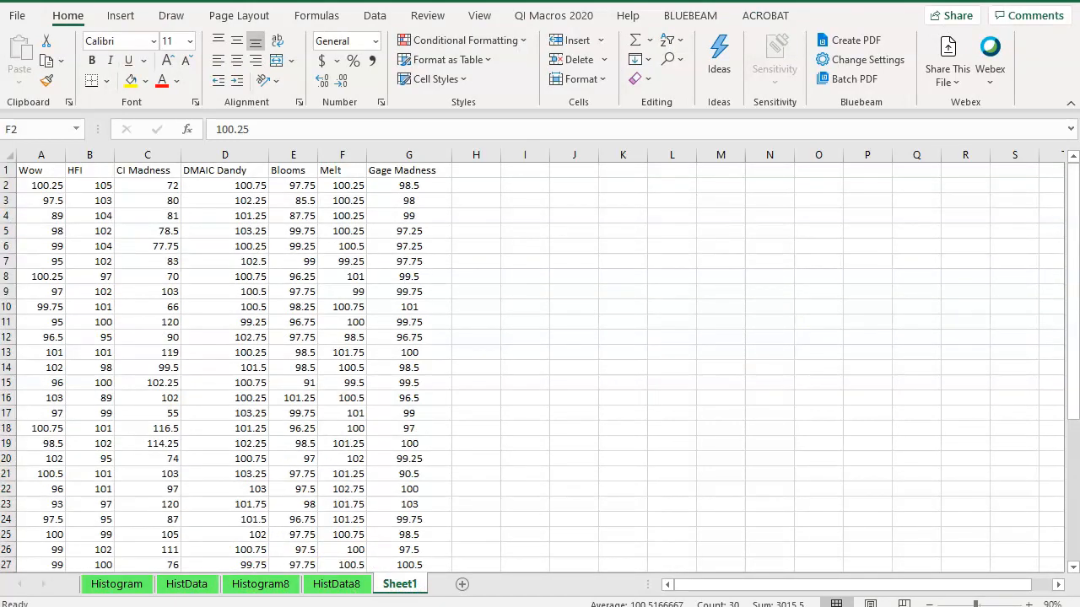
{"action": "left_click", "coordinate": [300, 187]}
{"action": "left_click_drag", "start_coordinate": [300, 186], "coordinate": [296, 454]}
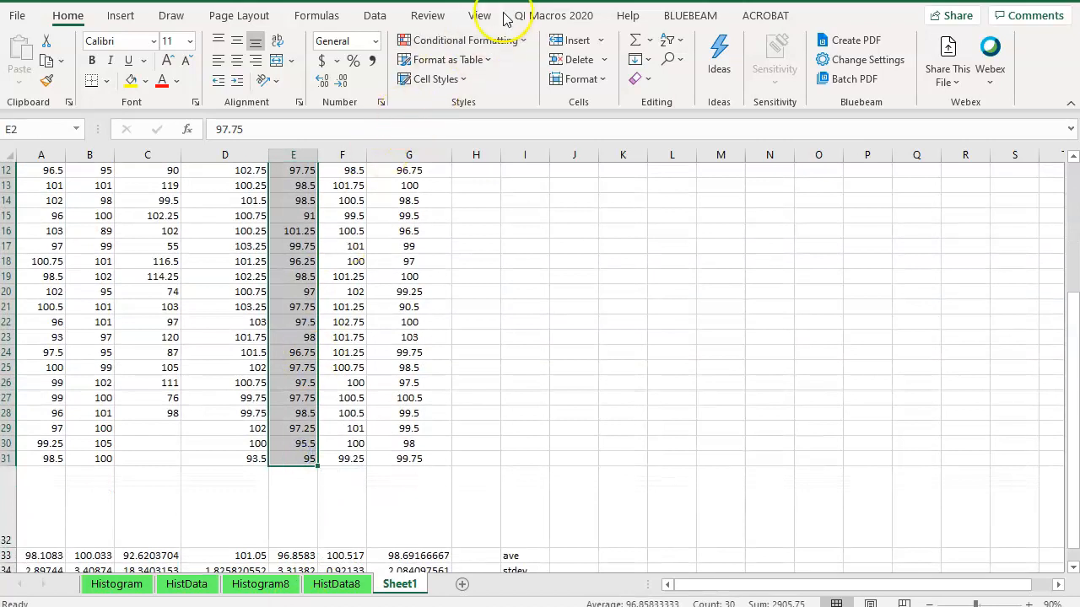
Step: Create a normal Cp Cpk histogram of the Blooms data with subgroup size 1, USL 105, LSL 95 and 5 bars
{"action": "left_click", "coordinate": [557, 15]}
{"action": "left_click", "coordinate": [465, 61]}
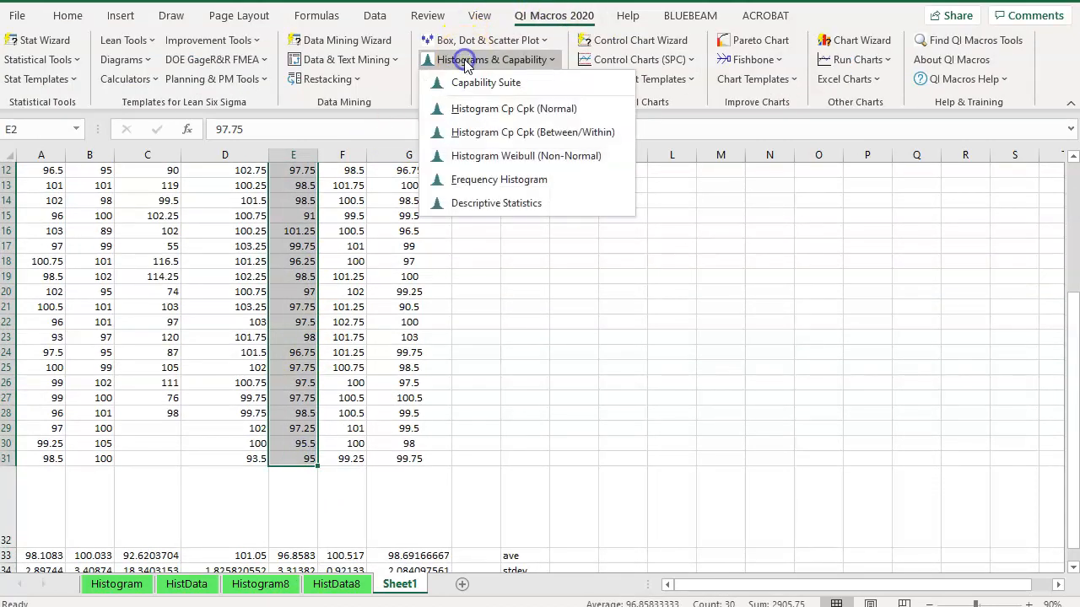
{"action": "left_click", "coordinate": [485, 109]}
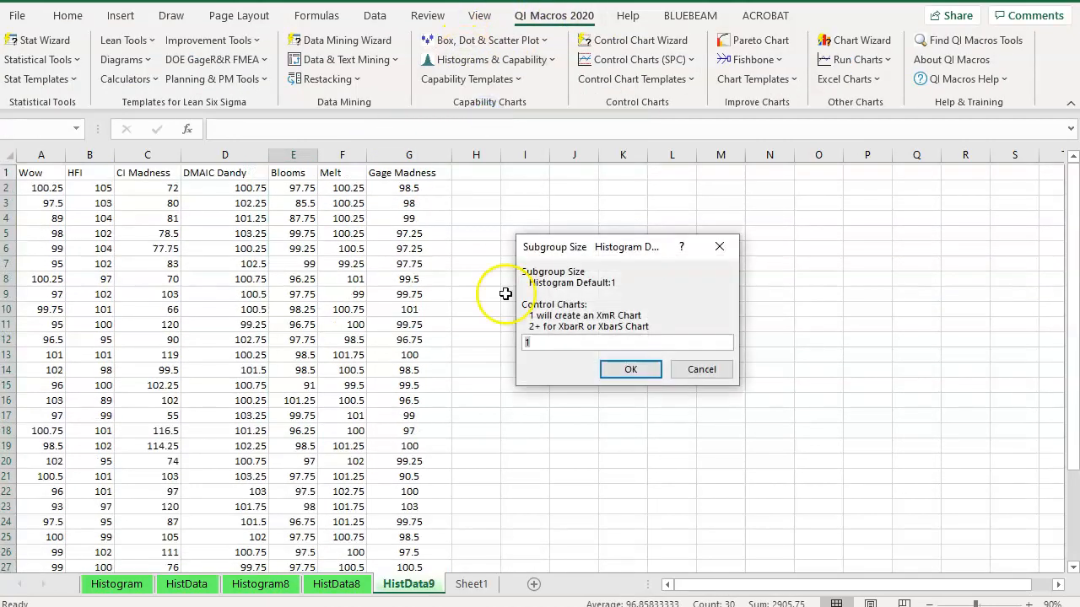
{"action": "left_click", "coordinate": [630, 370]}
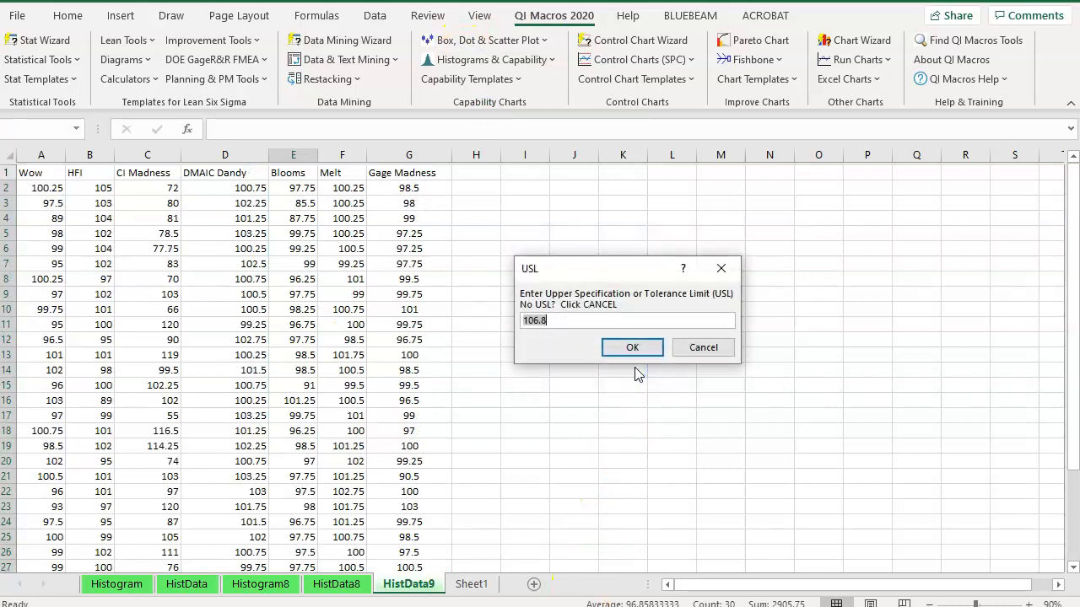
{"action": "key", "text": "Return"}
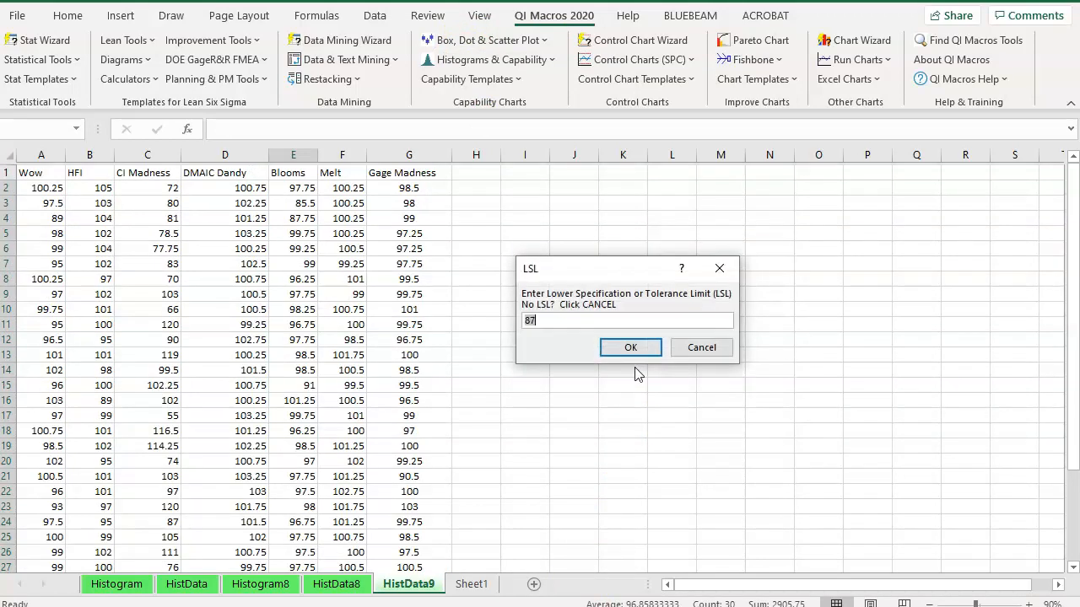
{"action": "key", "text": "Return"}
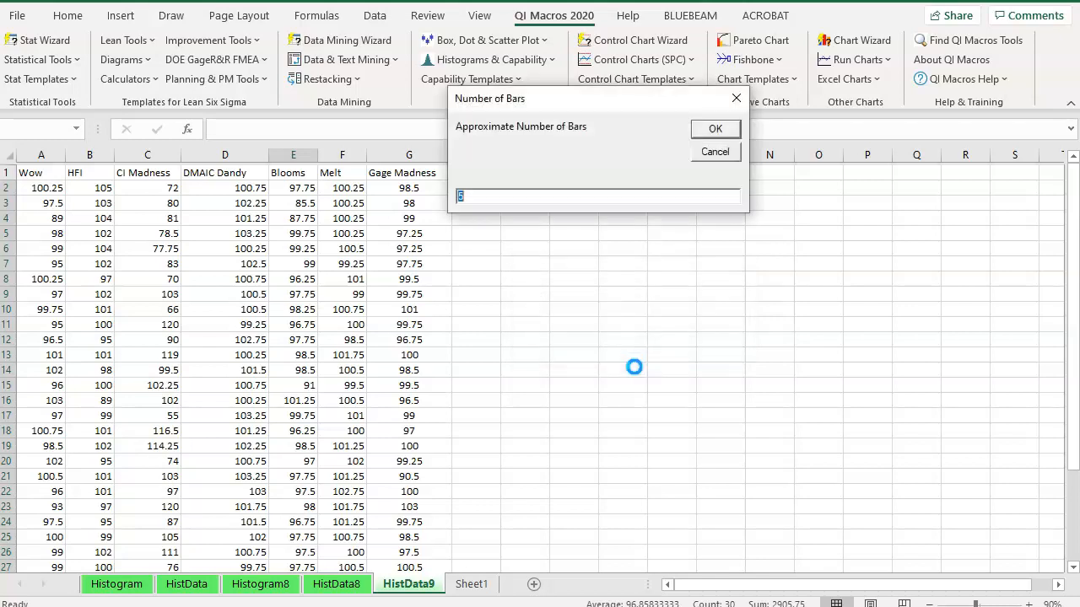
{"action": "key", "text": "Return"}
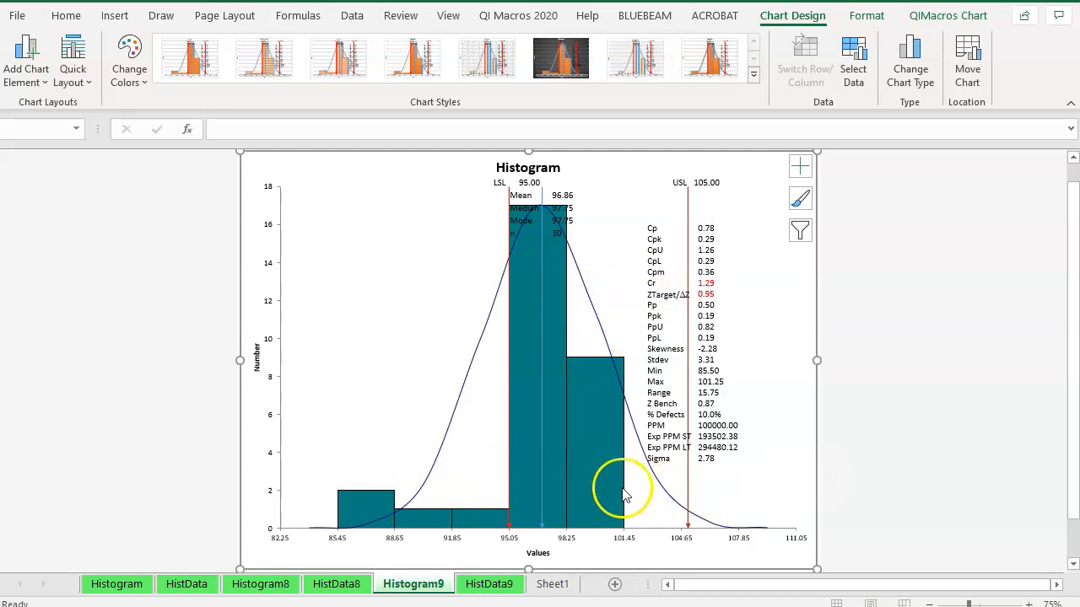
Step: Examine the Blooms histogram's bars against its specification limits, along with its mean, Cp, Cpk, defect percentage and other capability statistics
{"action": "mouse_move", "coordinate": [624, 496]}
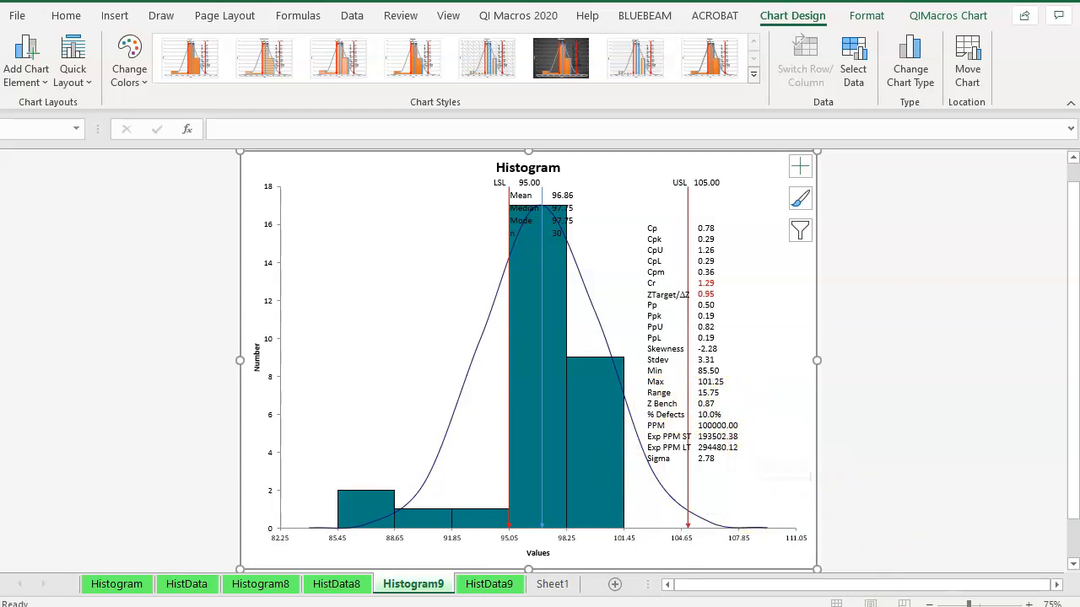
{"action": "left_click", "coordinate": [1029, 604]}
{"action": "left_click", "coordinate": [1029, 604]}
{"action": "left_click", "coordinate": [1029, 604]}
{"action": "left_click", "coordinate": [1029, 604]}
{"action": "left_click", "coordinate": [1030, 604]}
{"action": "left_click", "coordinate": [1029, 604]}
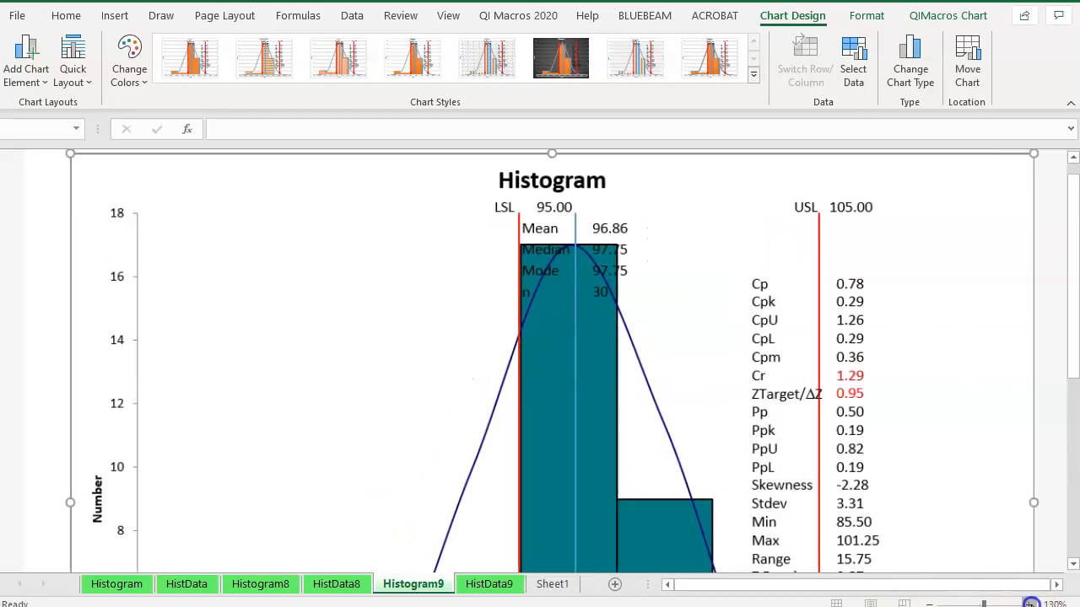
{"action": "left_click", "coordinate": [1029, 604]}
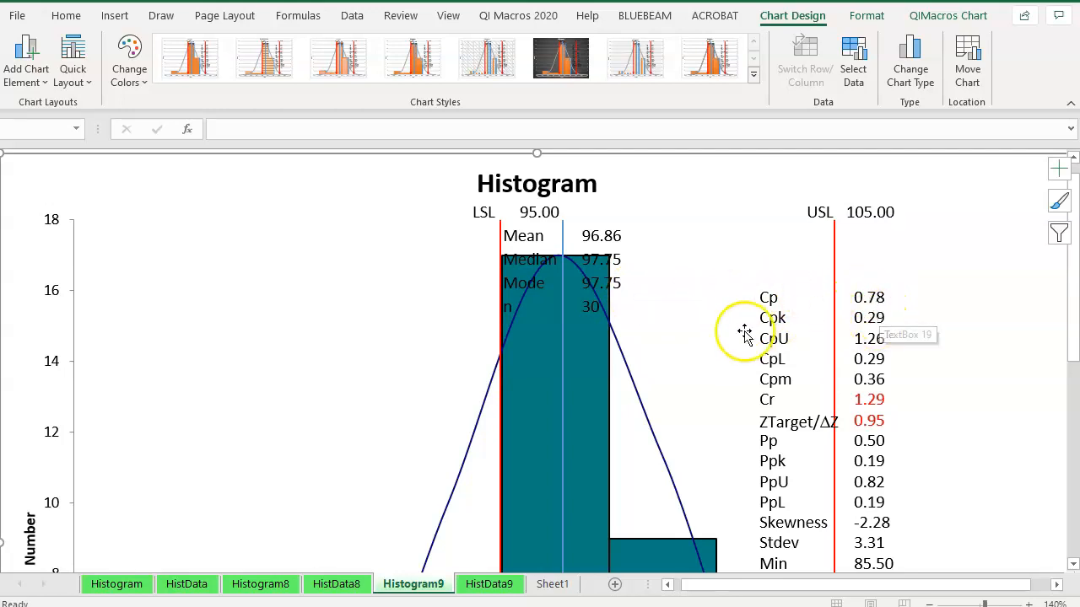
{"action": "scroll", "coordinate": [654, 329], "scroll_direction": "down", "scroll_amount": 1}
{"action": "scroll", "coordinate": [657, 327], "scroll_direction": "down", "scroll_amount": 5}
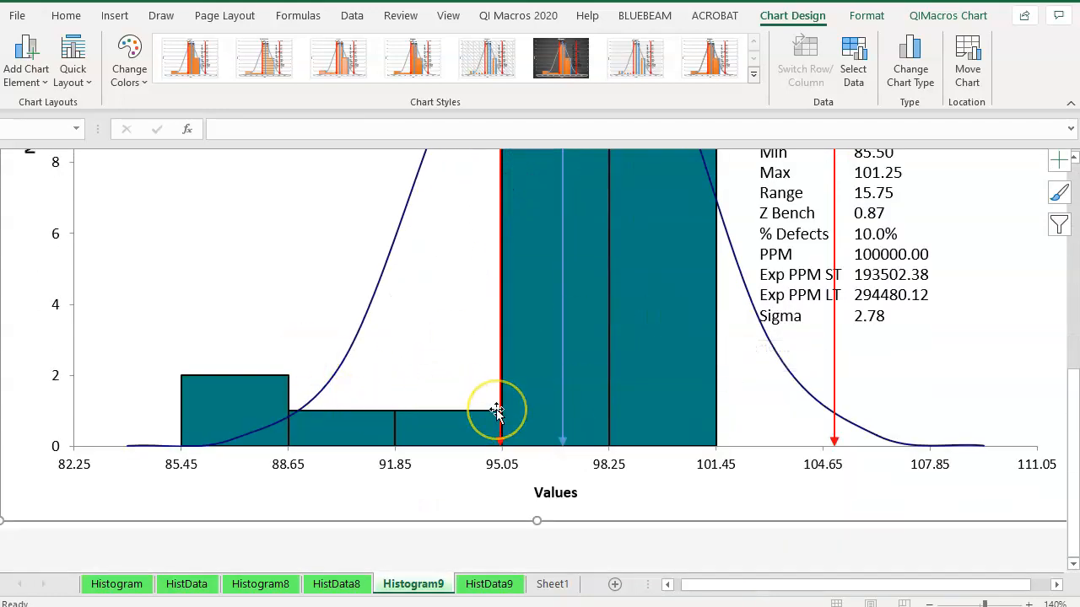
{"action": "mouse_move", "coordinate": [497, 412]}
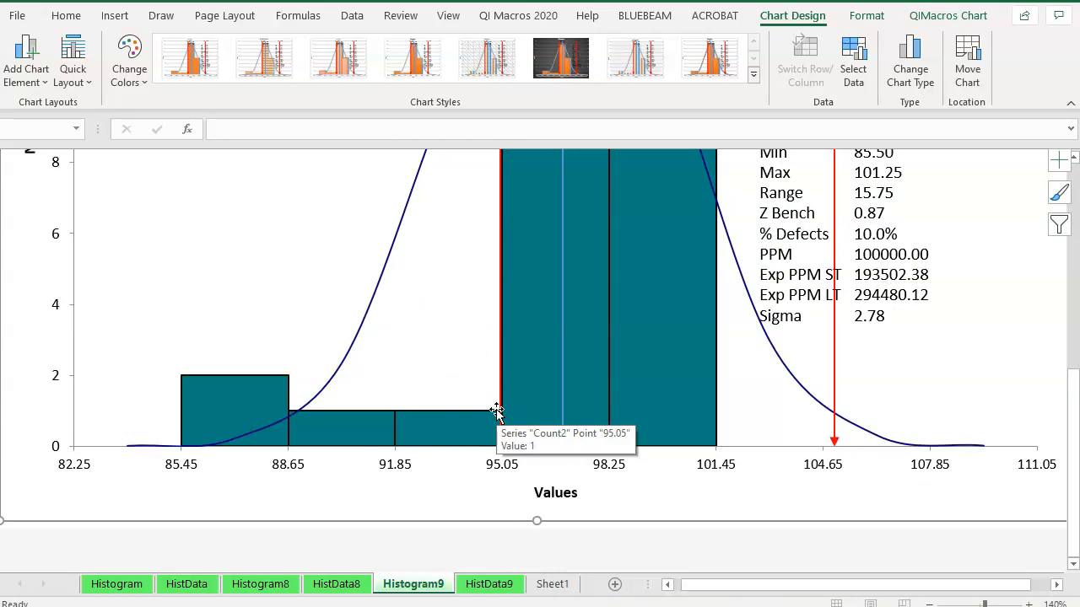
{"action": "scroll", "coordinate": [495, 410], "scroll_direction": "up", "scroll_amount": 6}
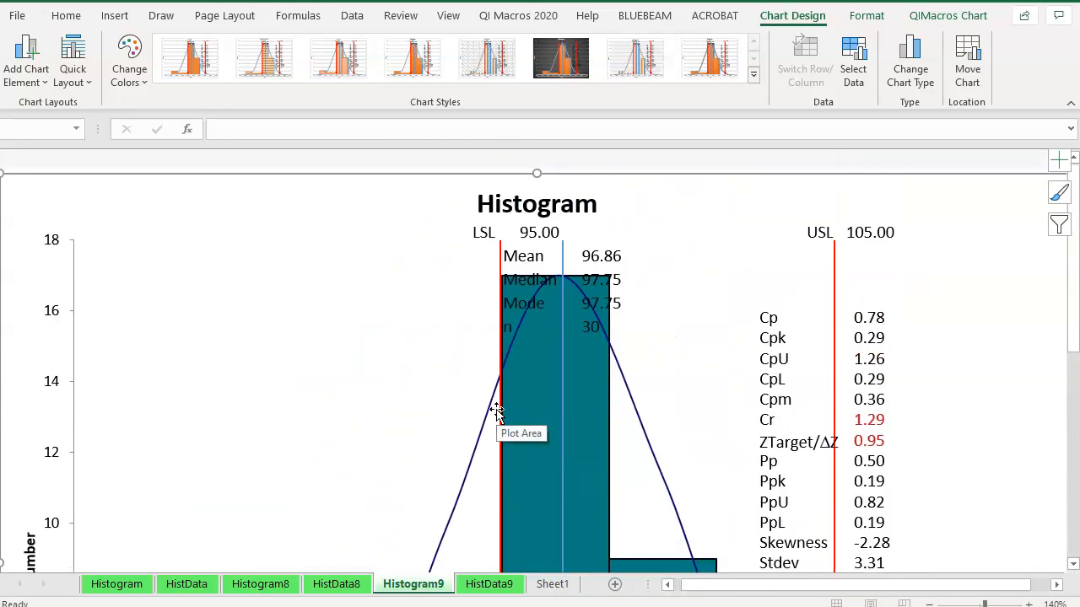
{"action": "left_click", "coordinate": [546, 265]}
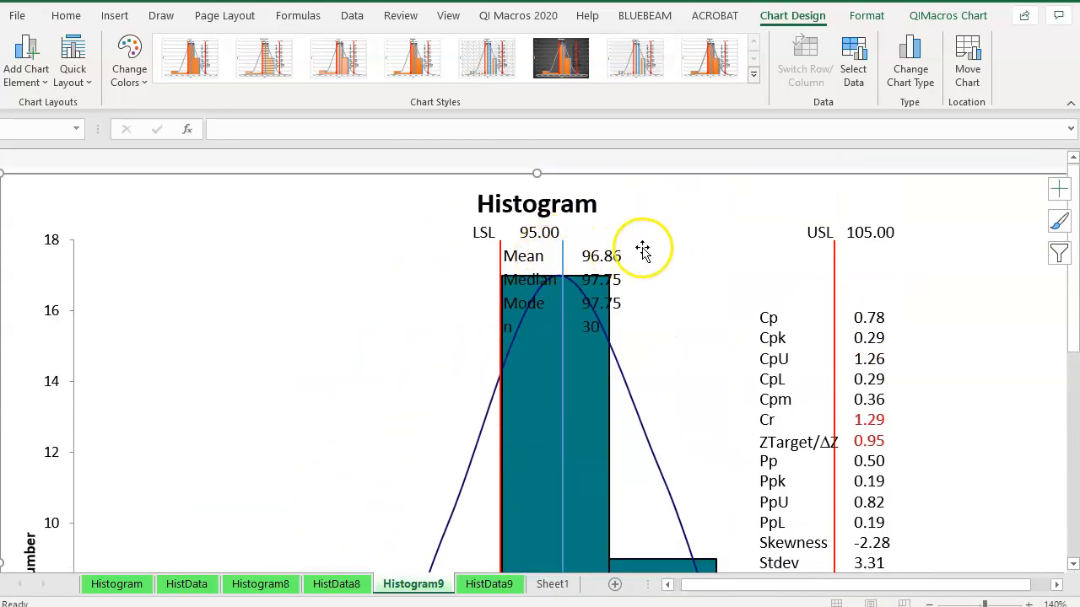